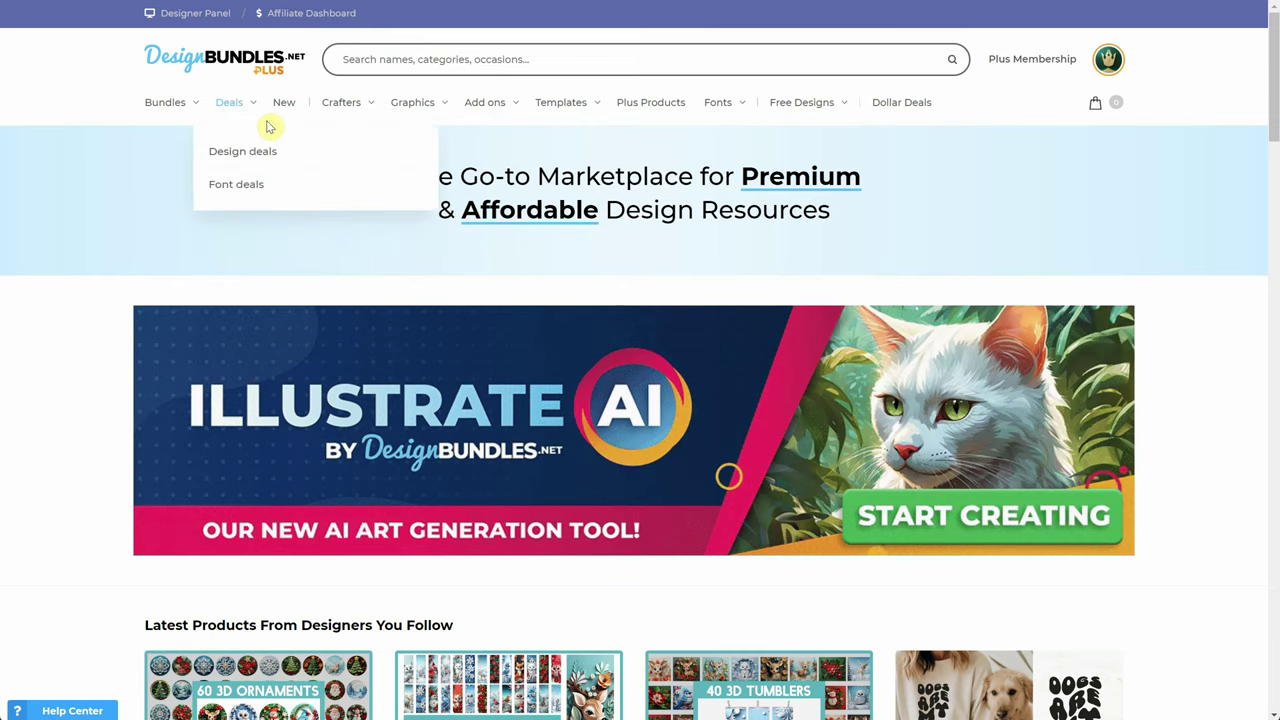
# Reach the Illustrate AI generator from the library banner, then again through Plus Products.
pyautogui.click(765, 446)
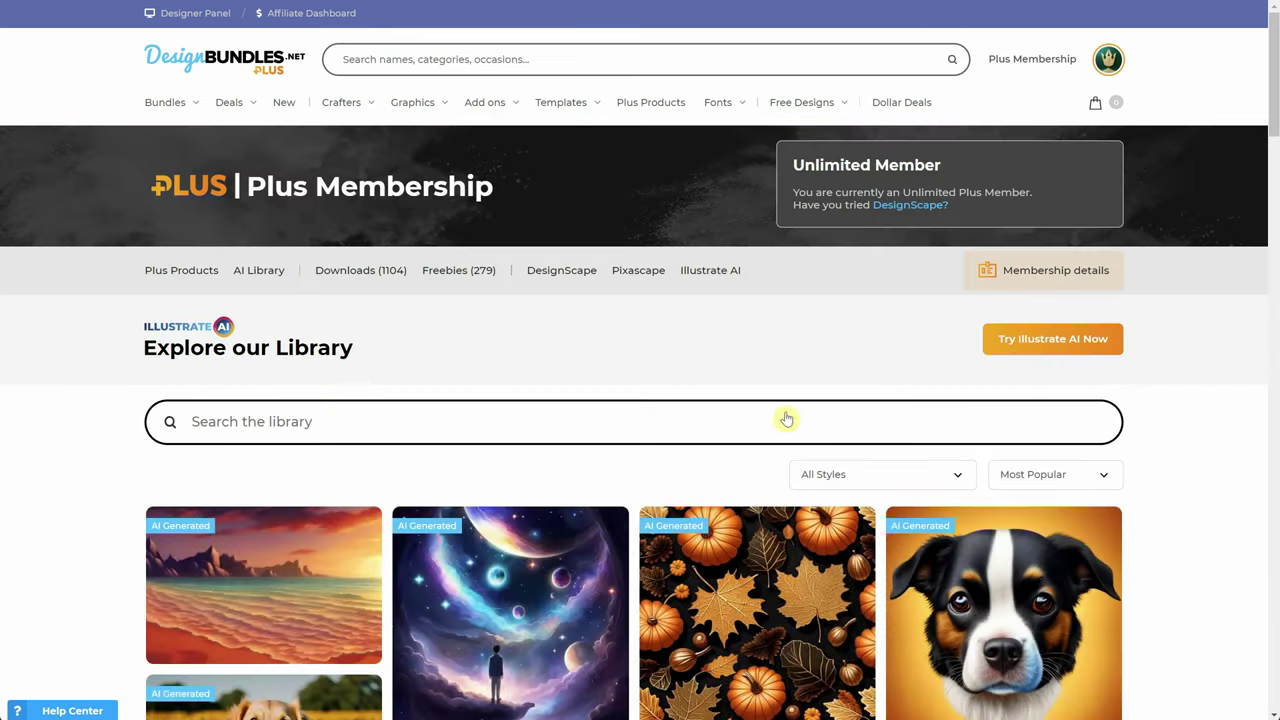
pyautogui.click(1027, 340)
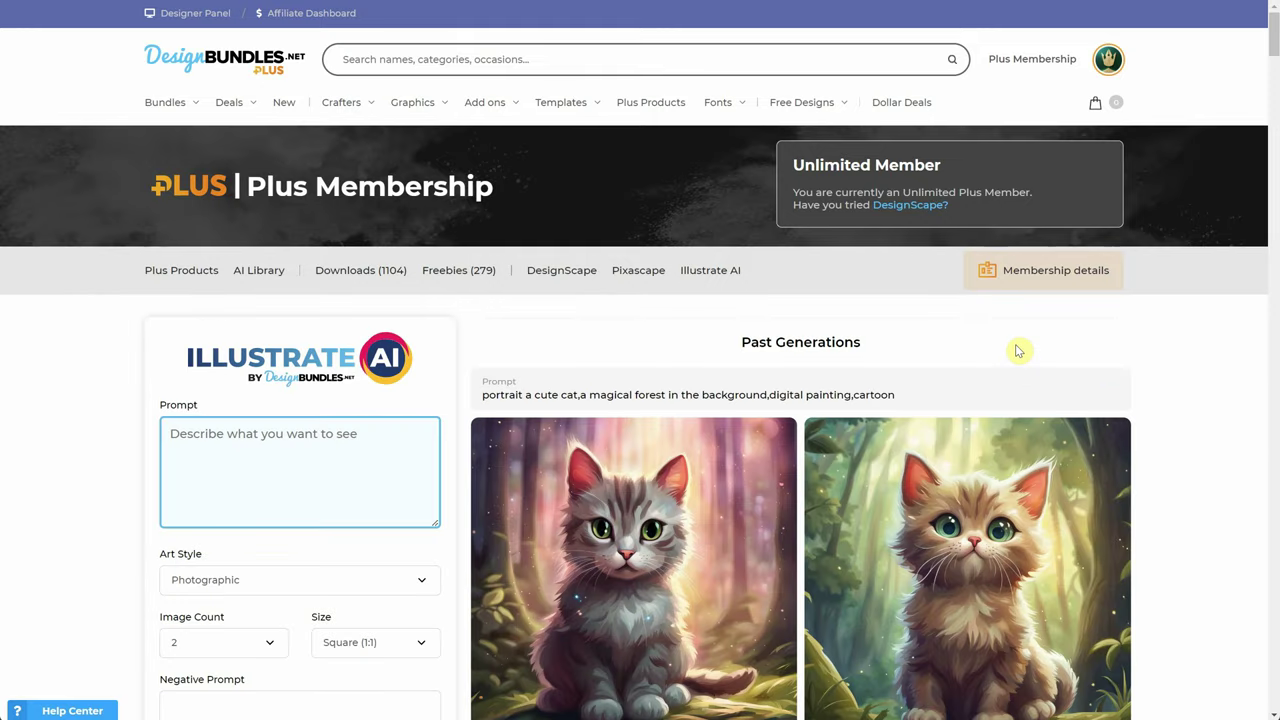
pyautogui.click(232, 58)
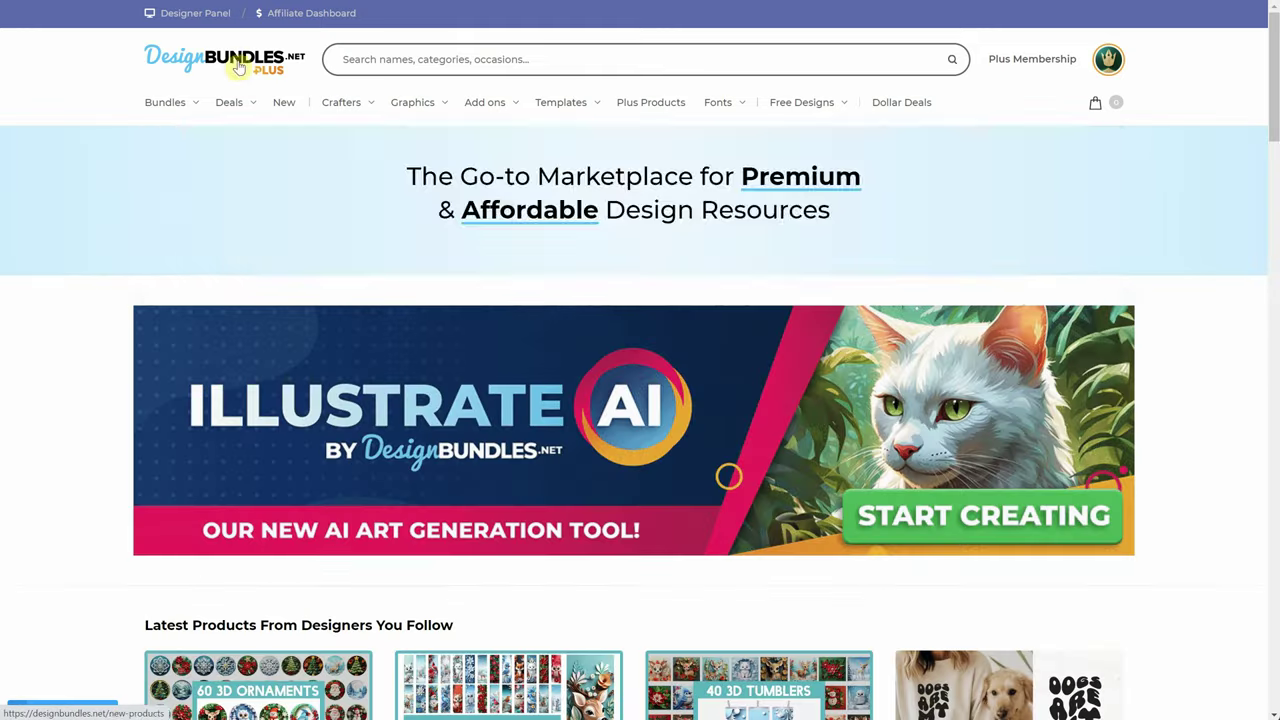
pyautogui.click(661, 108)
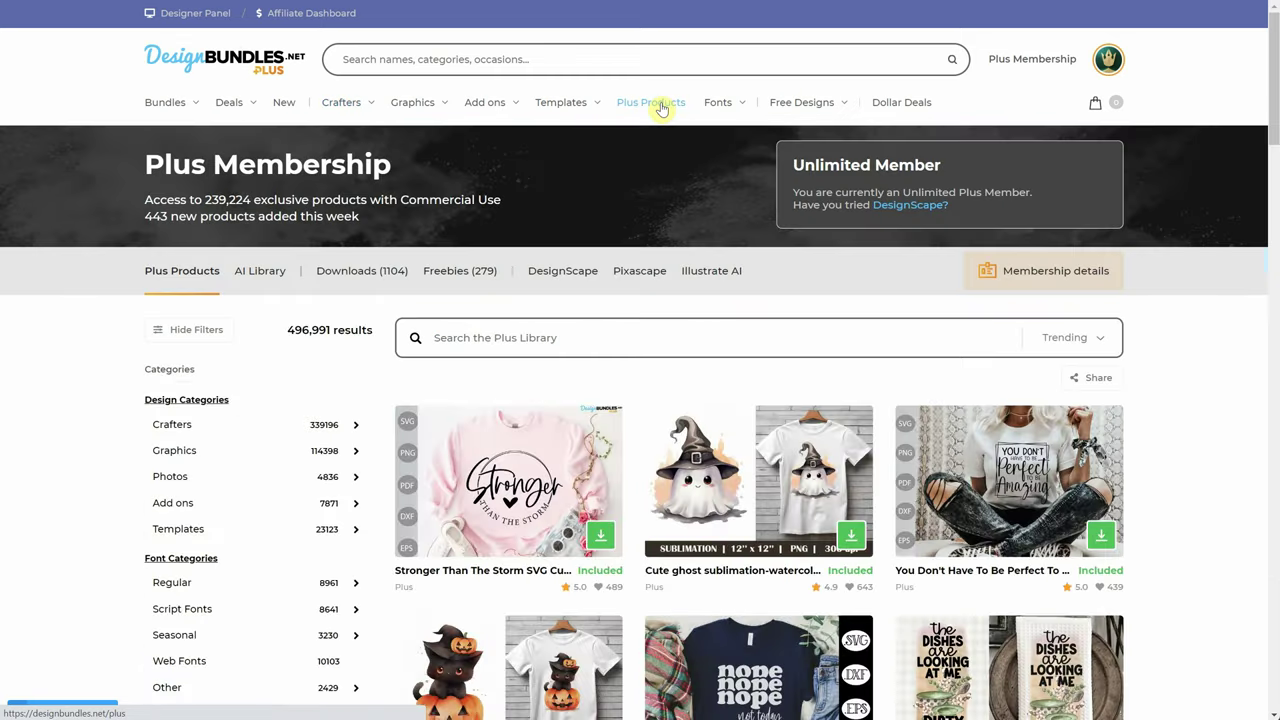
pyautogui.click(722, 277)
pyautogui.scroll(-3, 554, 246)
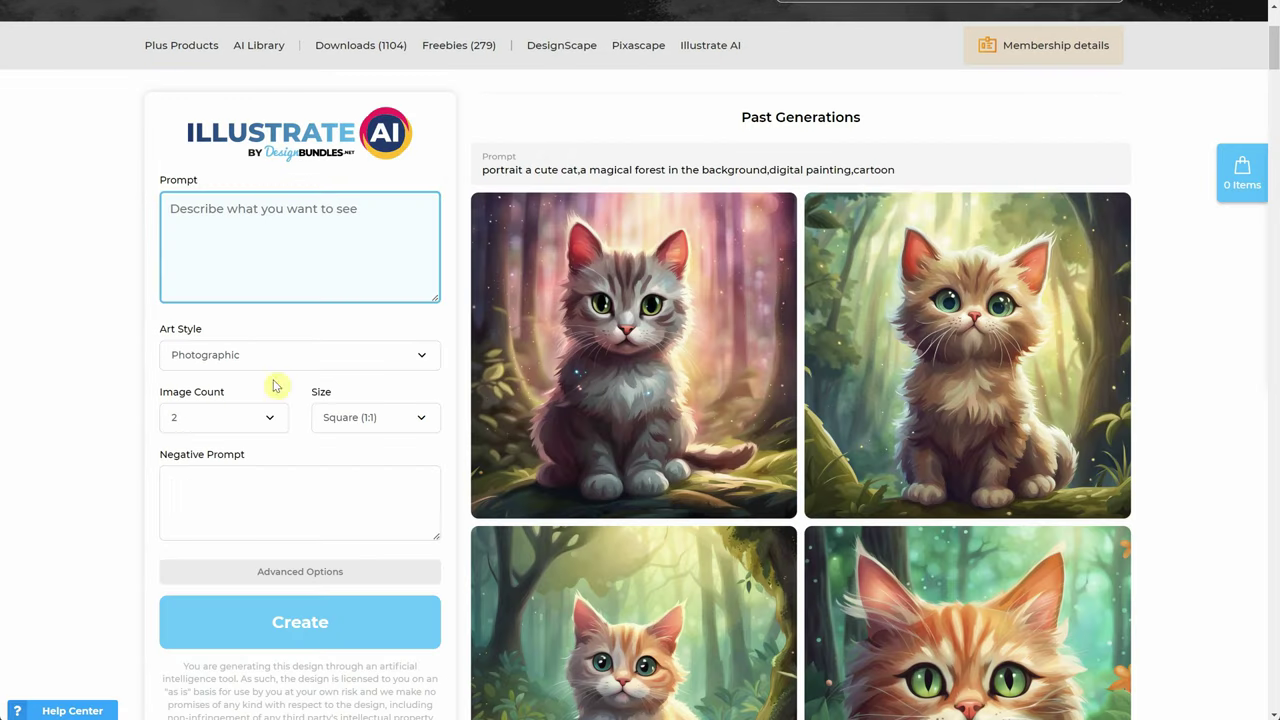
pyautogui.scroll(-1, 740, 400)
pyautogui.scroll(4, 727, 368)
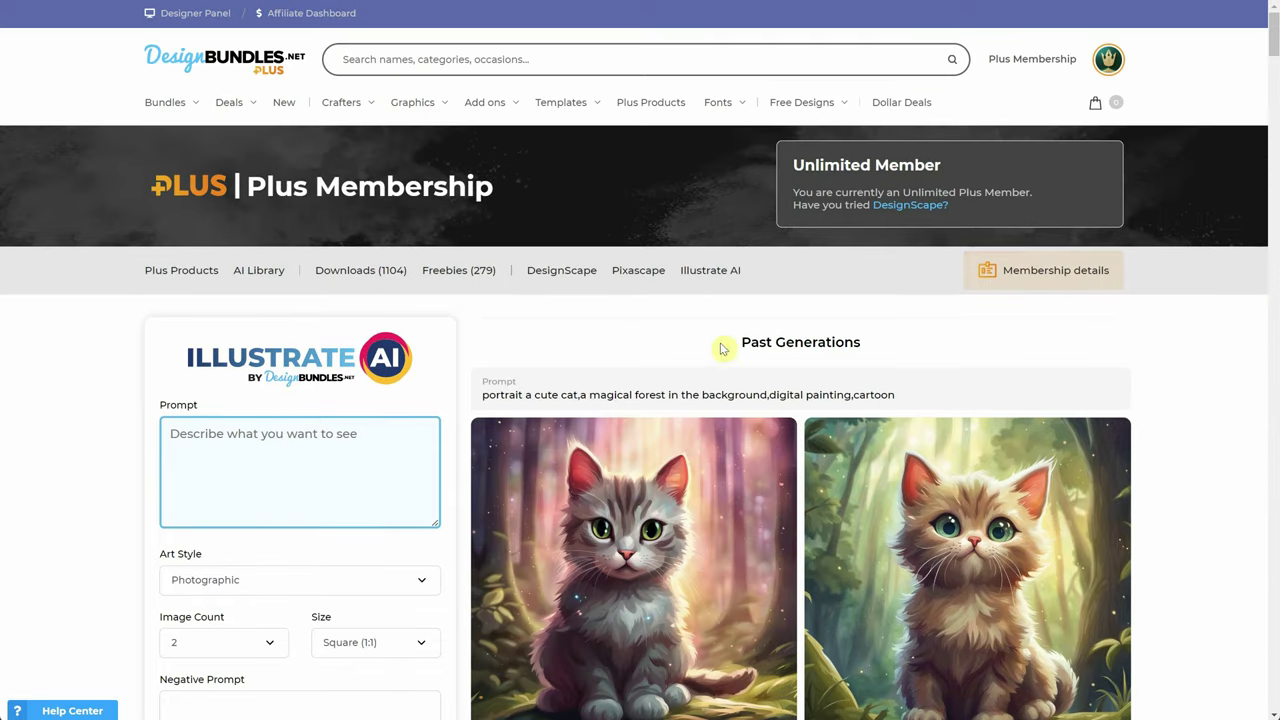
pyautogui.click(1020, 272)
pyautogui.scroll(-3, 1021, 272)
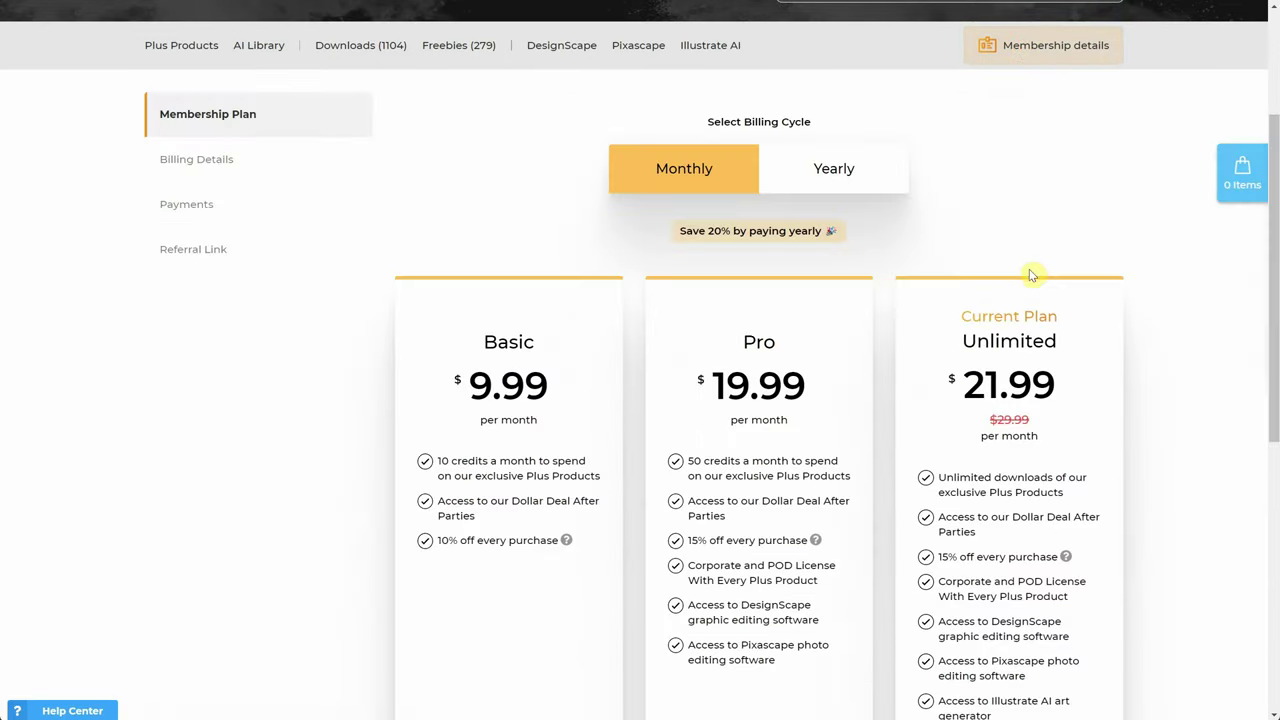
pyautogui.scroll(-1, 1046, 260)
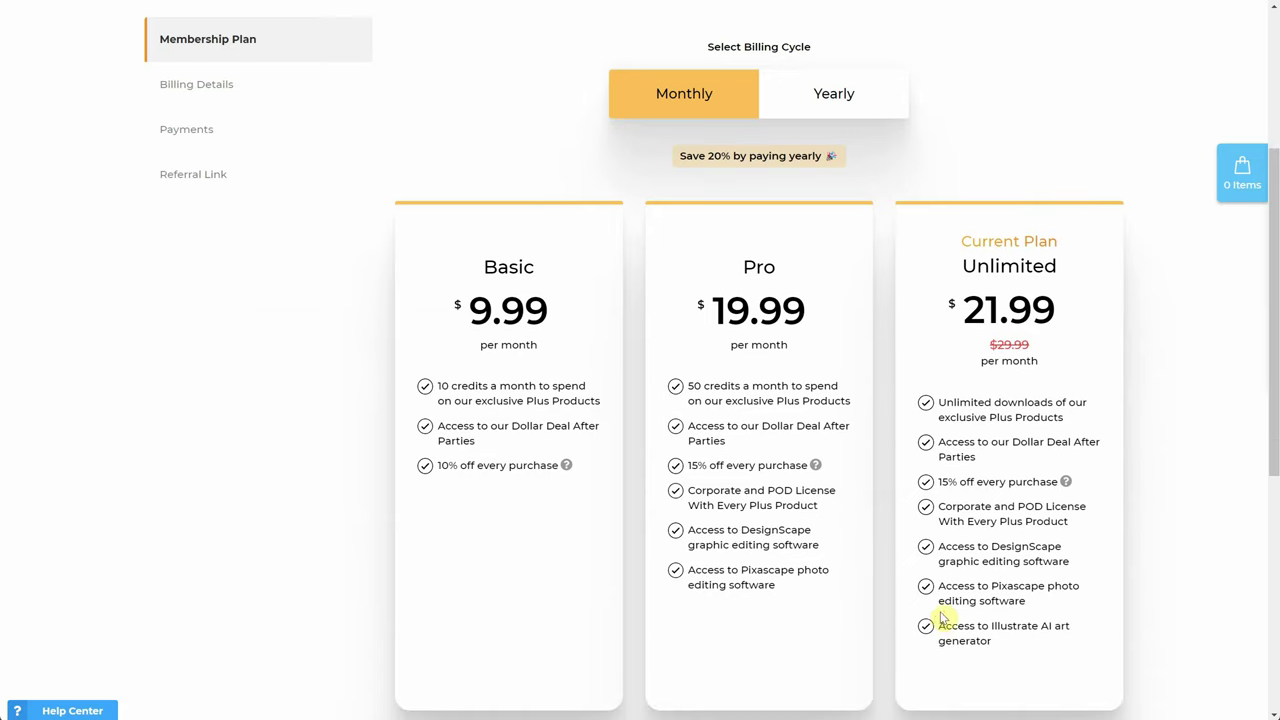
pyautogui.moveTo(937, 624); pyautogui.dragTo(1013, 647)
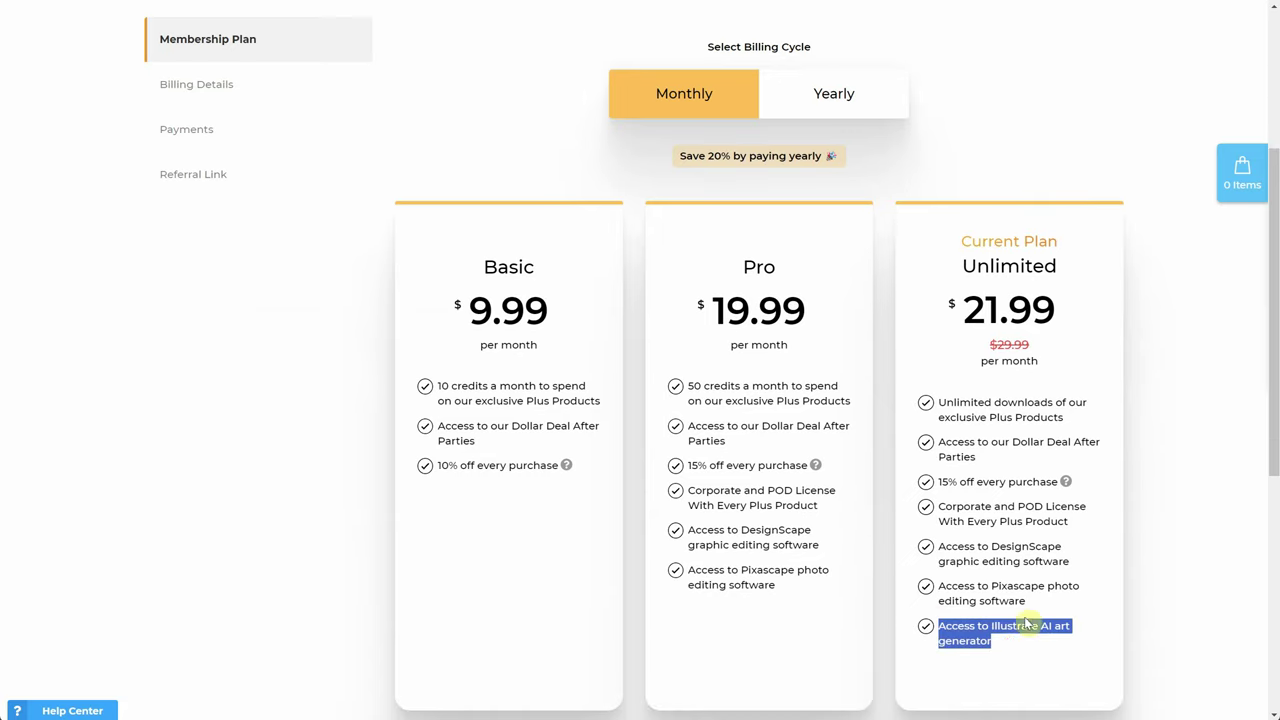
pyautogui.moveTo(957, 309); pyautogui.dragTo(1027, 316)
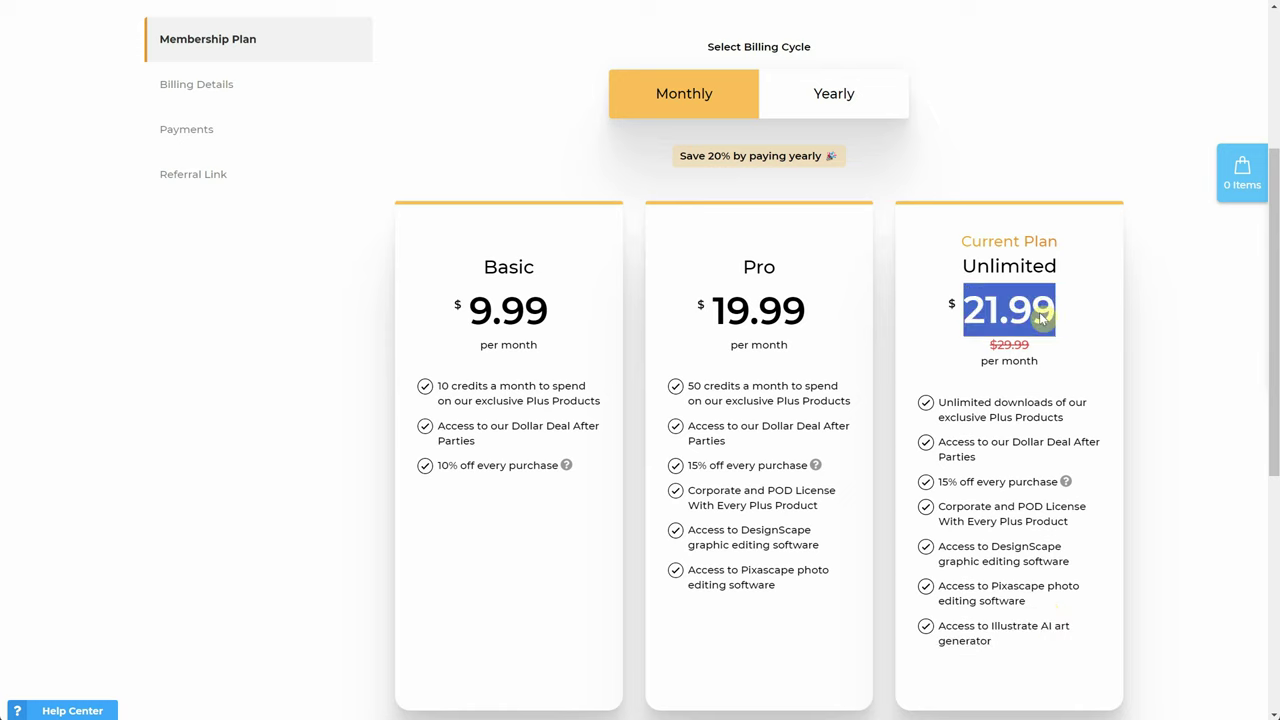
pyautogui.click(1182, 395)
pyautogui.scroll(1, 1163, 378)
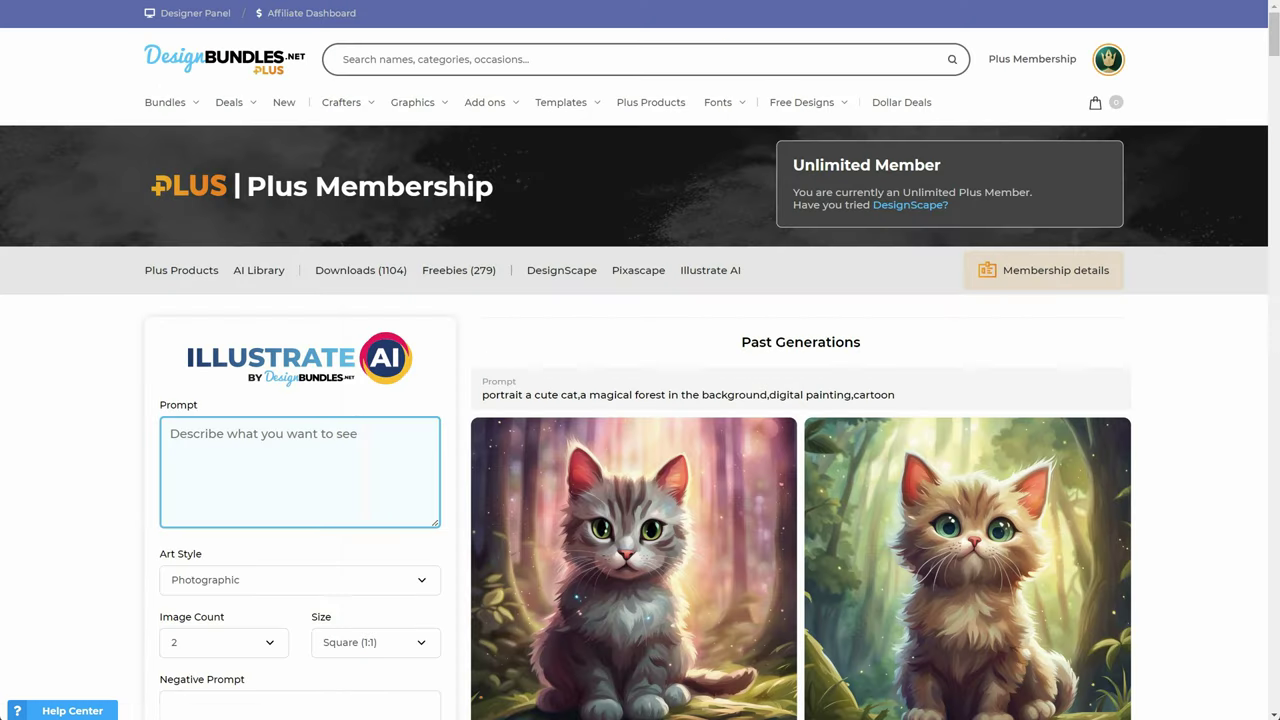
pyautogui.scroll(-3, 391, 266)
pyautogui.scroll(2, 270, 296)
# Paste the earlier cute-cat magical-forest prompt and add a space after each comma.
pyautogui.write('portrait a cute cat,a magical forest in the background,digital painting,cartoon')
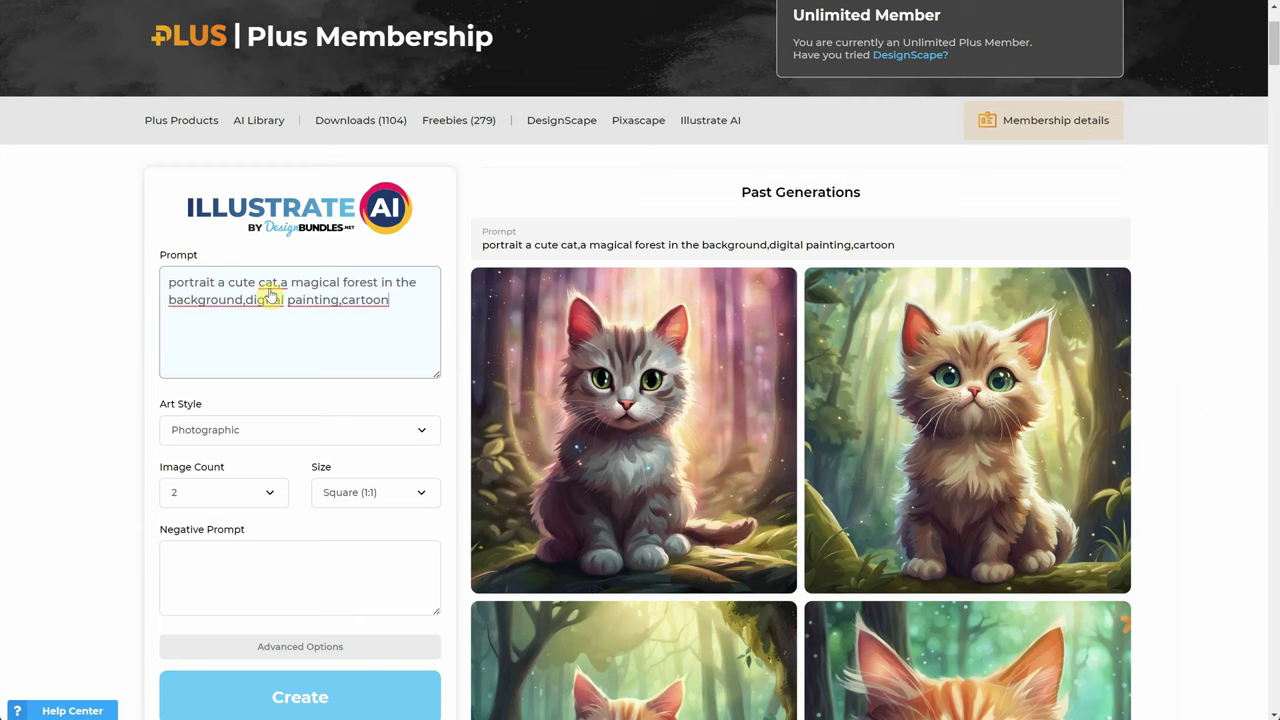
pyautogui.click(286, 284)
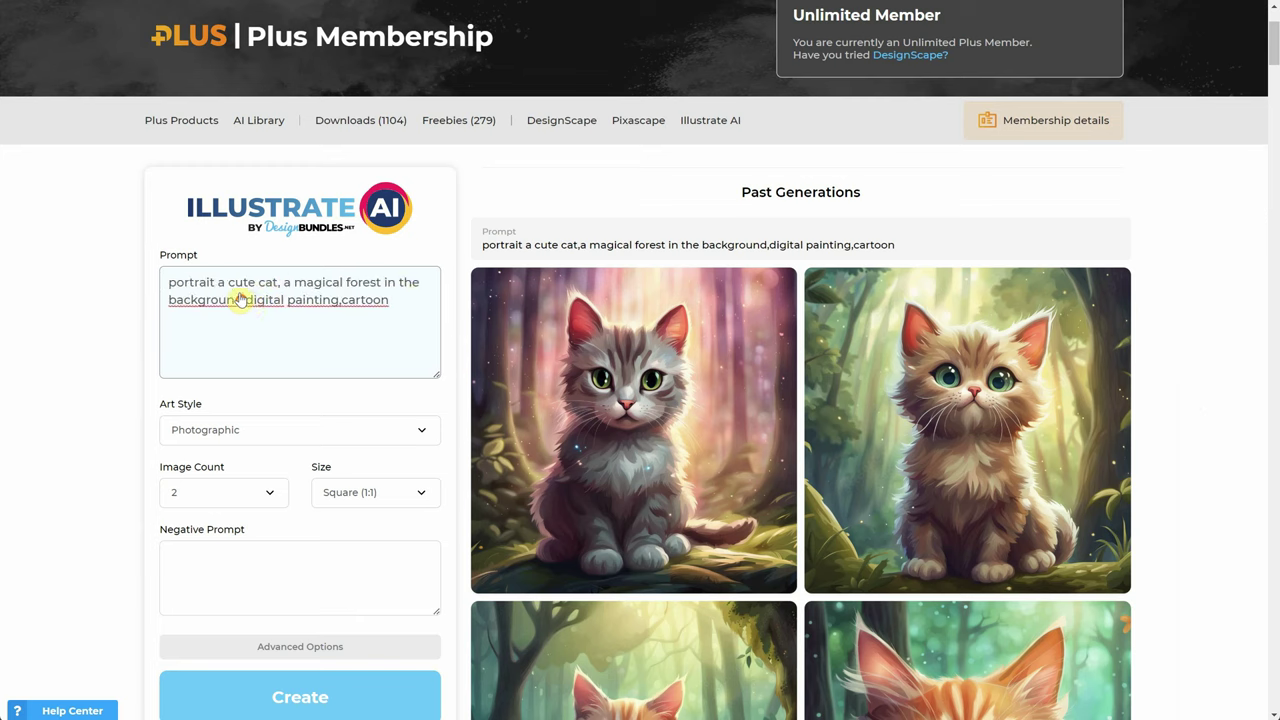
pyautogui.click(272, 300)
pyautogui.click(345, 300)
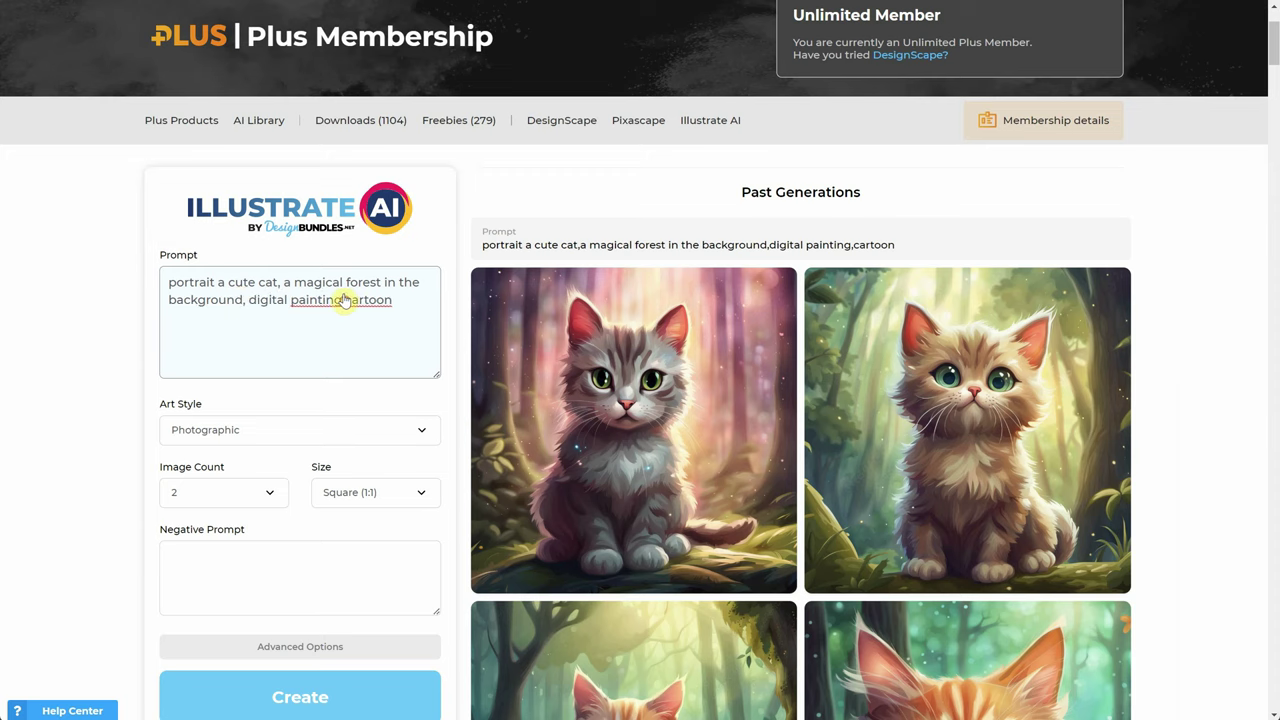
# Set Art Style to Digital Art and Image Count to 4, keeping Square (1:1) size.
pyautogui.click(298, 431)
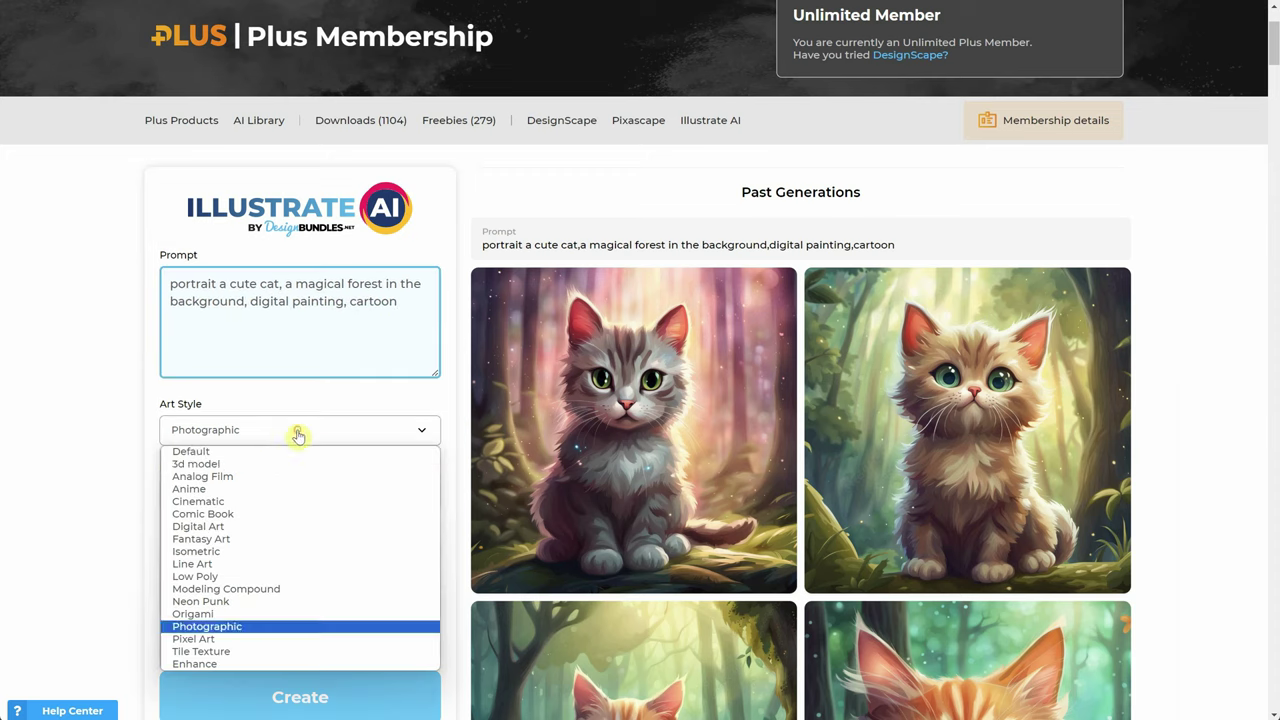
pyautogui.click(226, 527)
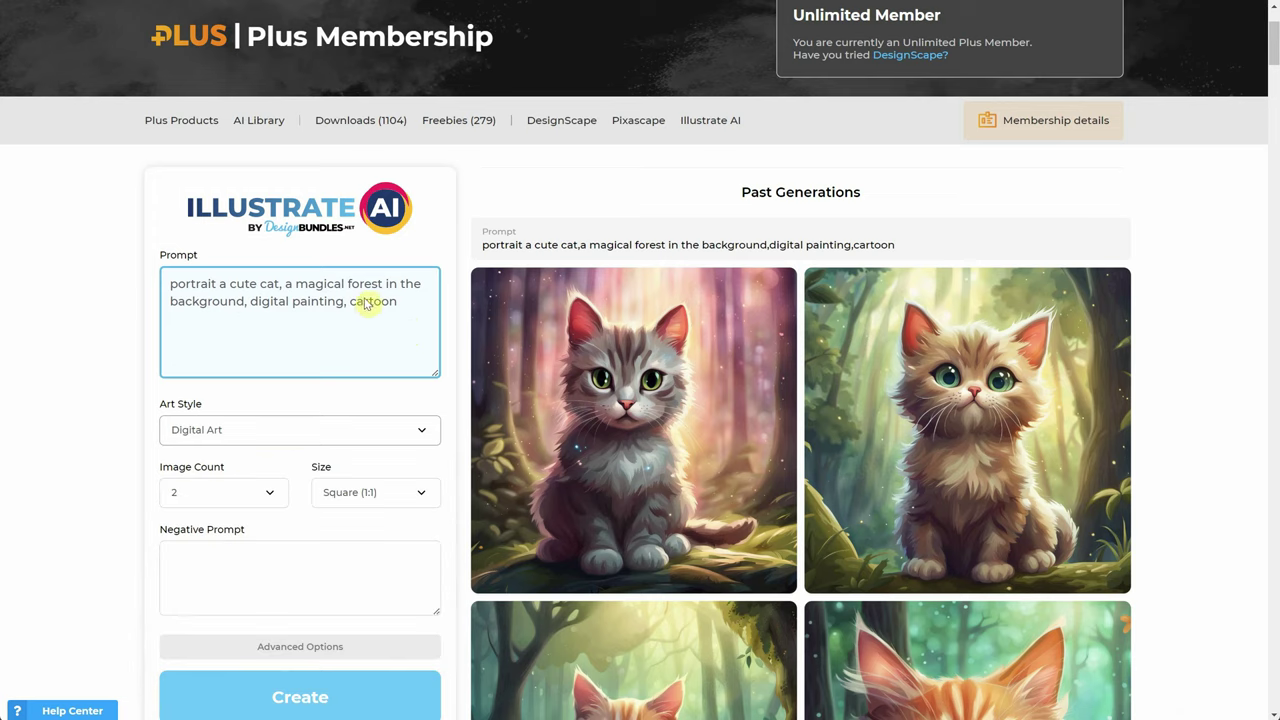
pyautogui.scroll(-2, 314, 418)
pyautogui.click(263, 345)
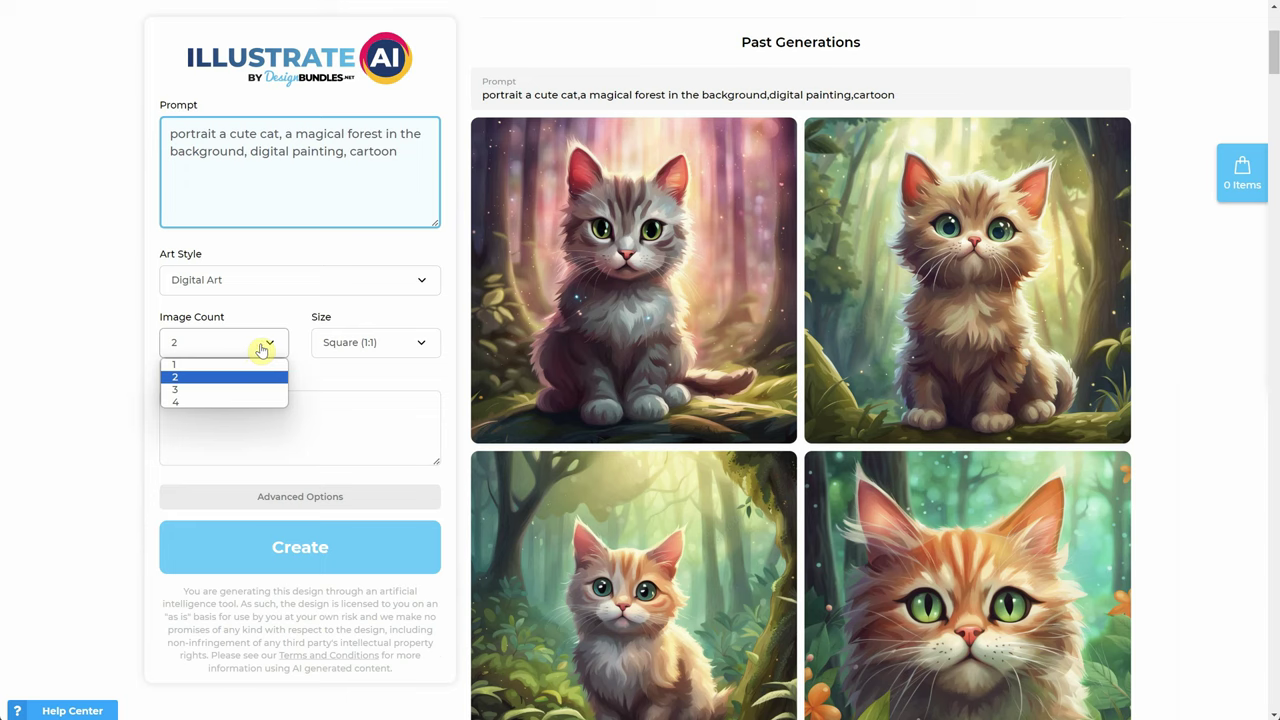
pyautogui.click(240, 403)
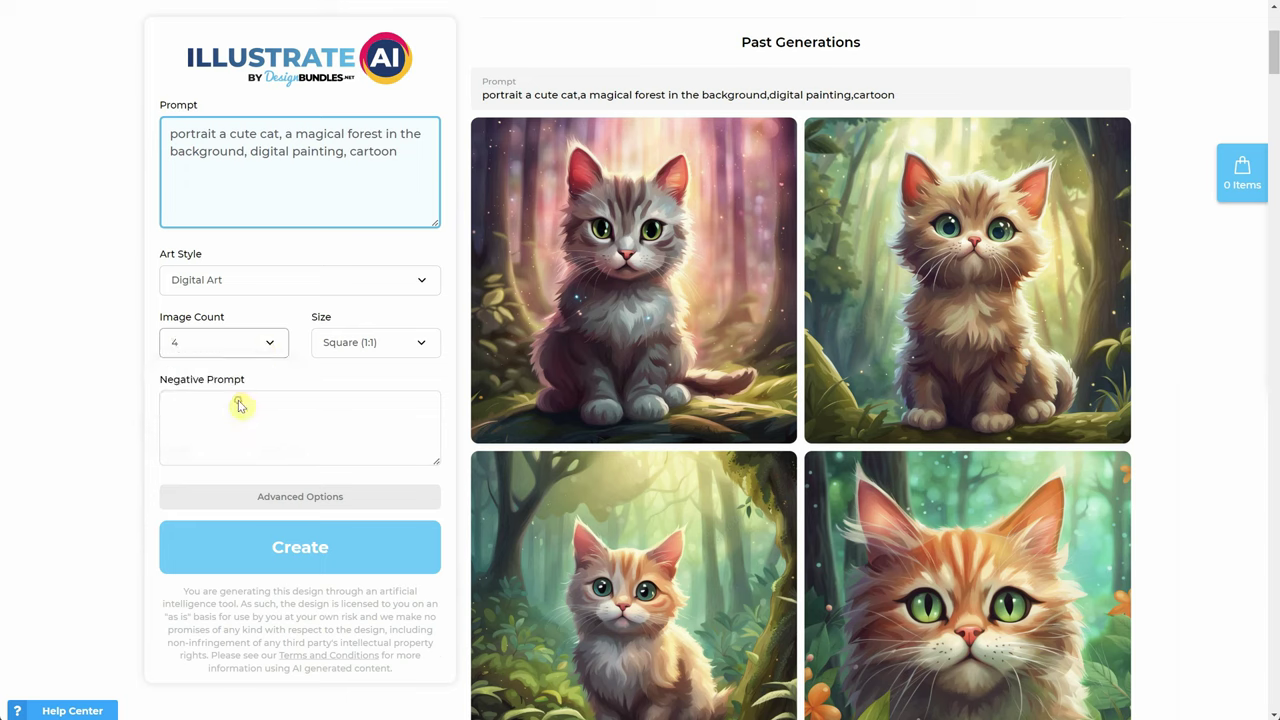
pyautogui.click(371, 345)
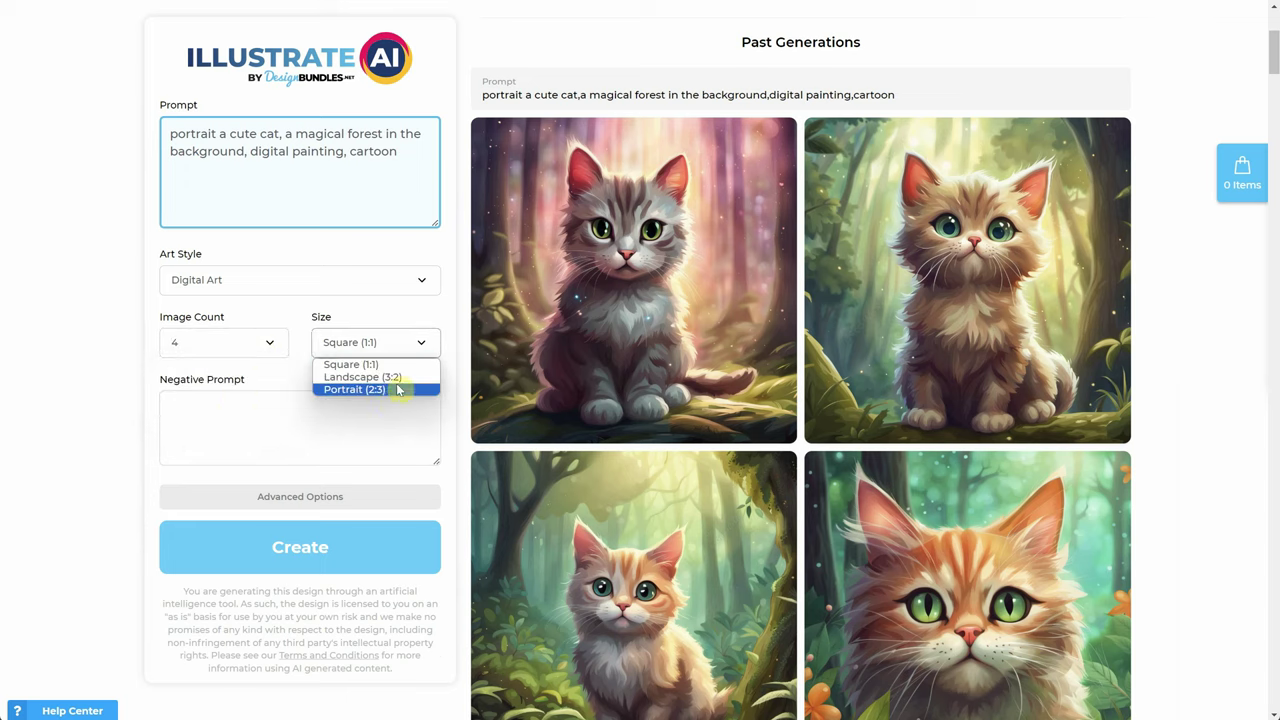
pyautogui.click(388, 365)
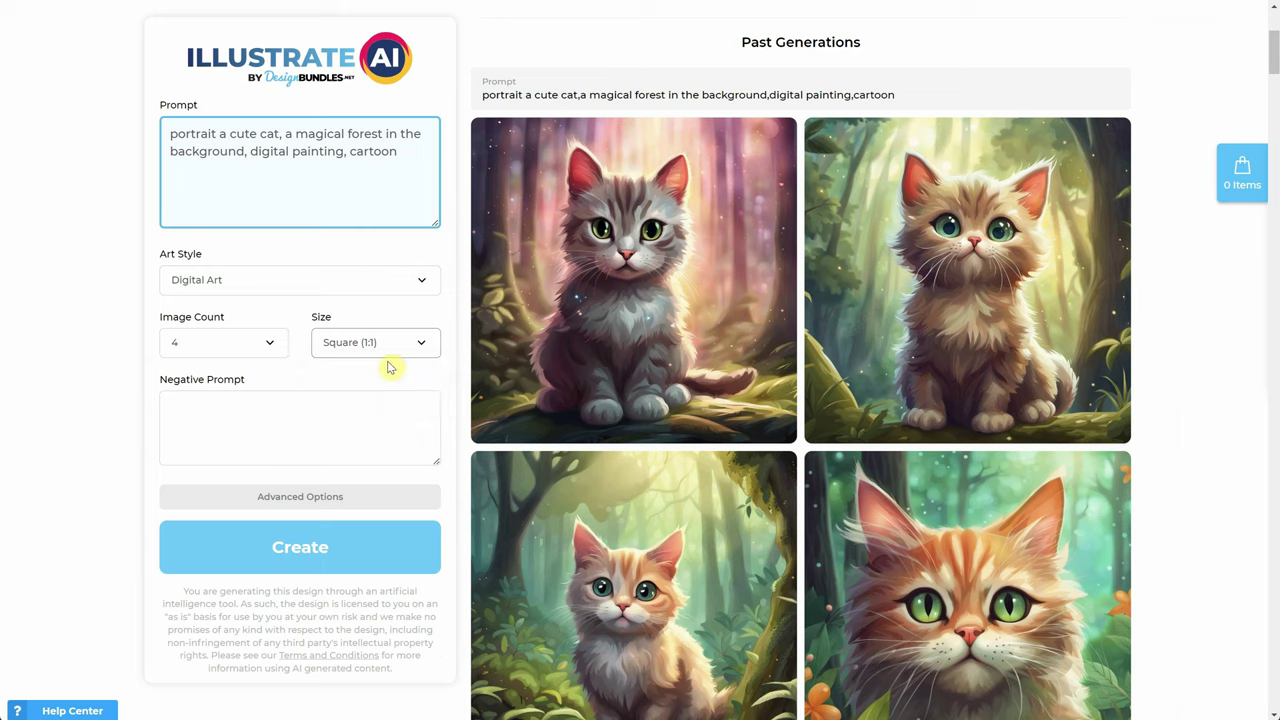
# Check the advanced options, leaving engine, steps, sampler Auto and scale 7 unchanged, then collapse them.
pyautogui.click(293, 498)
pyautogui.scroll(-1, 296, 498)
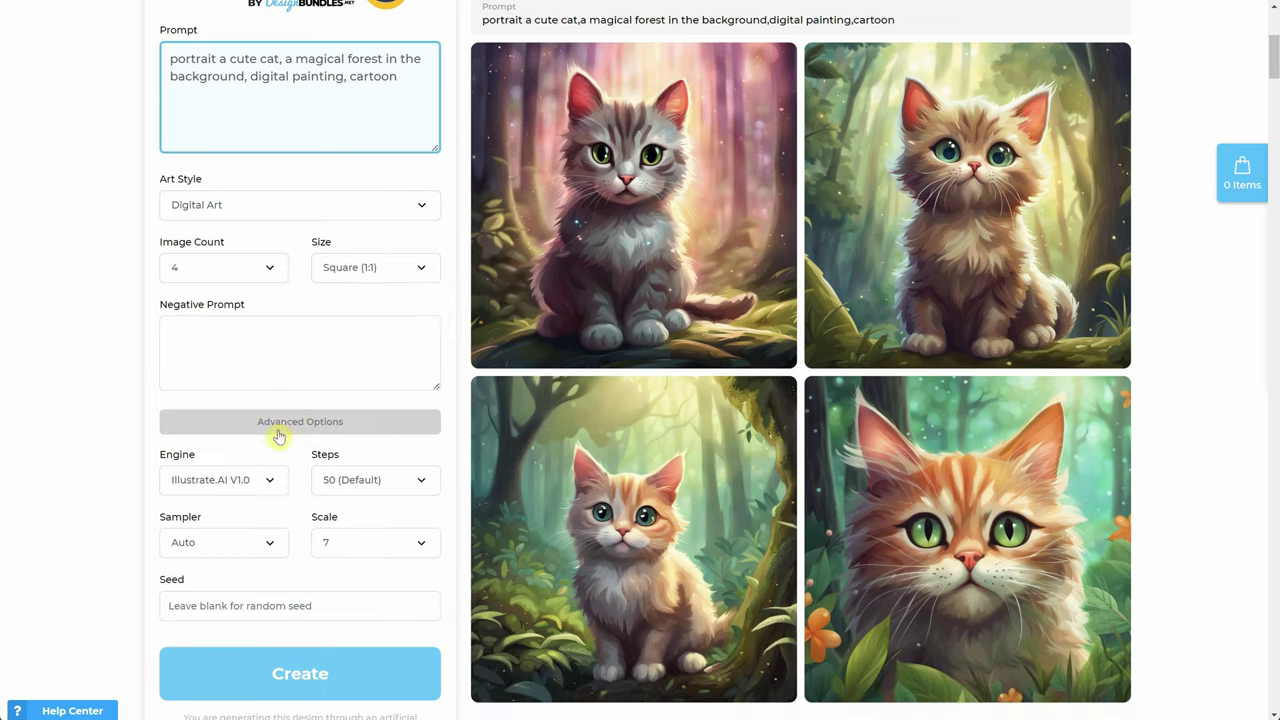
pyautogui.click(268, 482)
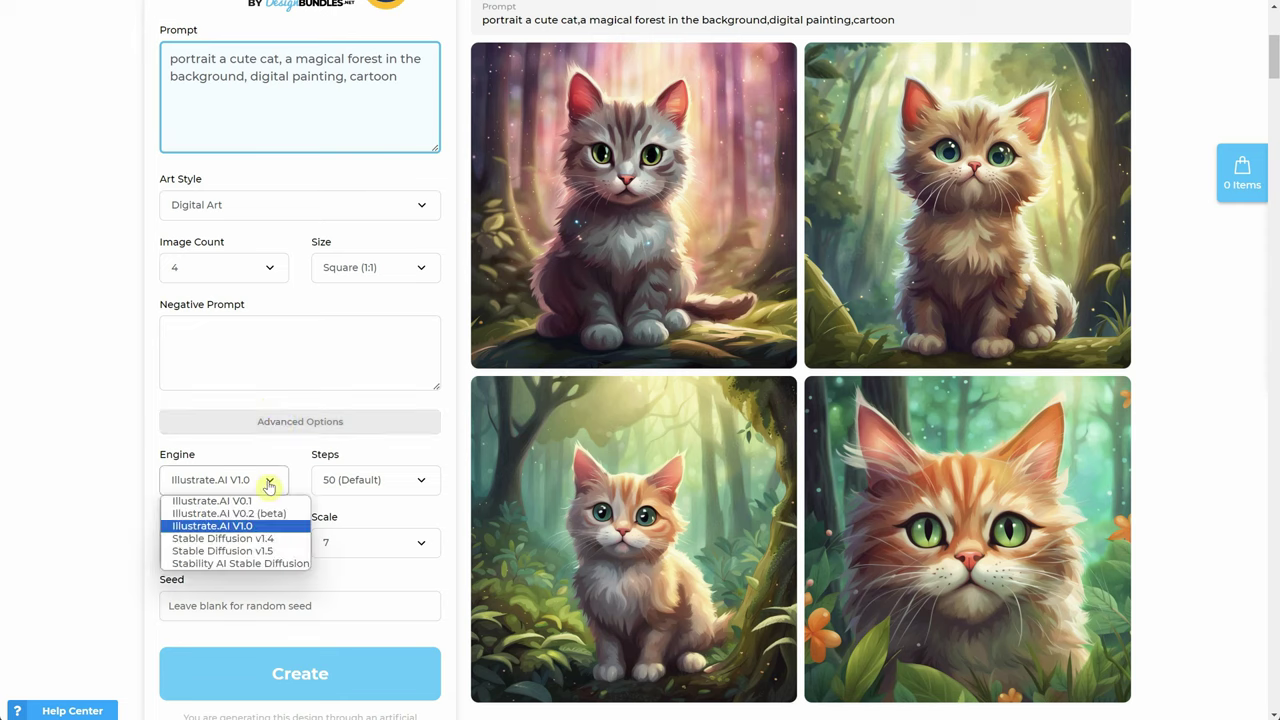
pyautogui.click(268, 482)
pyautogui.click(417, 481)
pyautogui.click(417, 481)
pyautogui.click(270, 543)
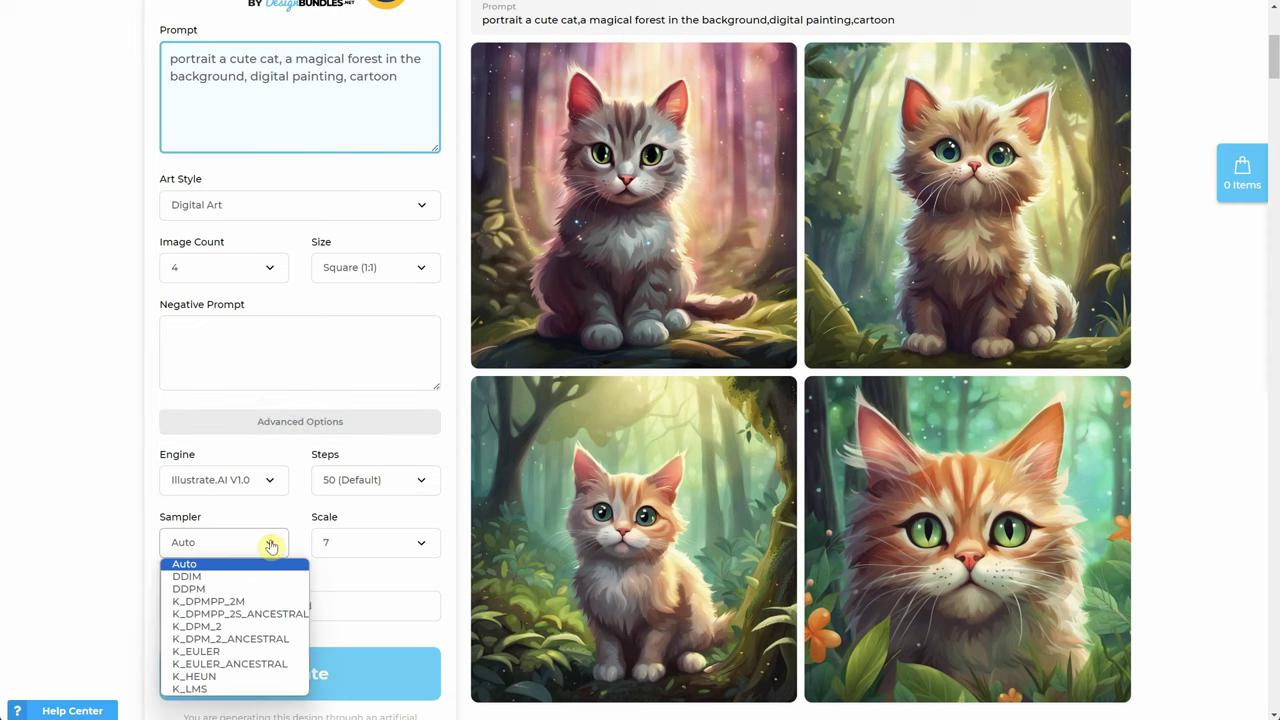
pyautogui.click(270, 543)
pyautogui.click(418, 545)
pyautogui.click(418, 547)
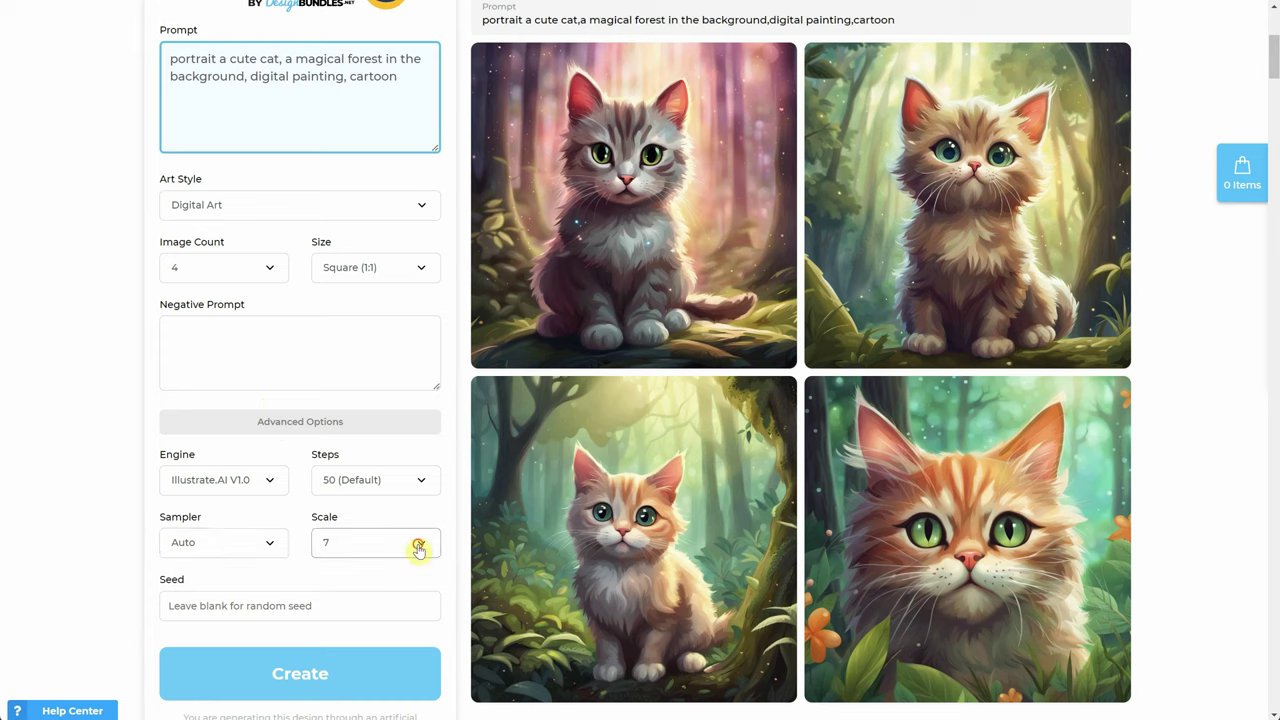
pyautogui.click(283, 604)
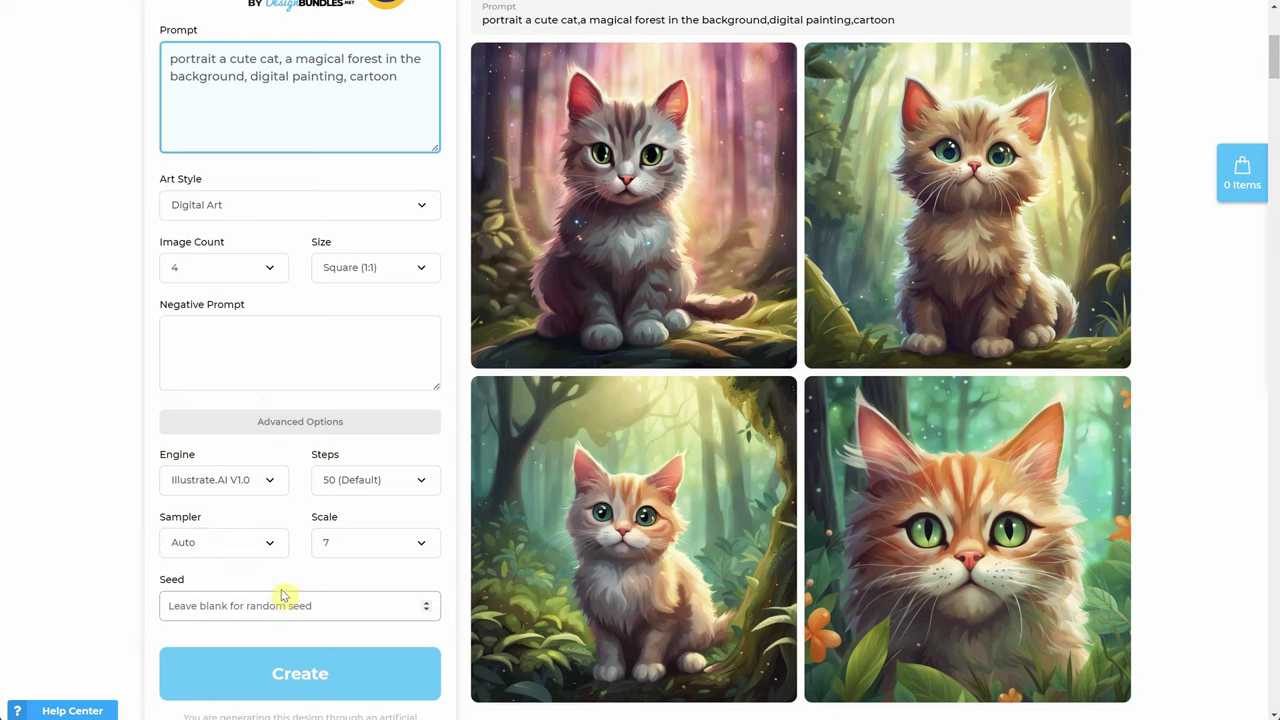
pyautogui.click(308, 422)
pyautogui.scroll(2, 359, 211)
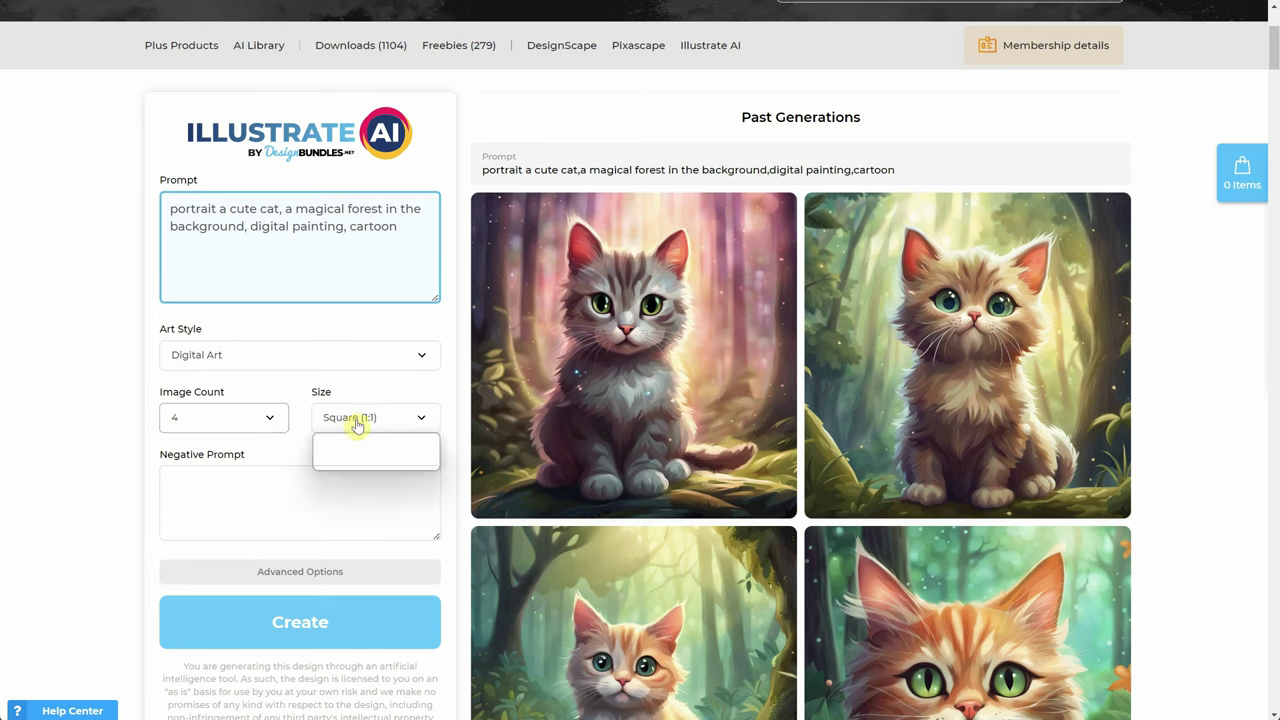
# Generate four square Digital Art cat portraits from the magical-forest prompt.
pyautogui.click(305, 620)
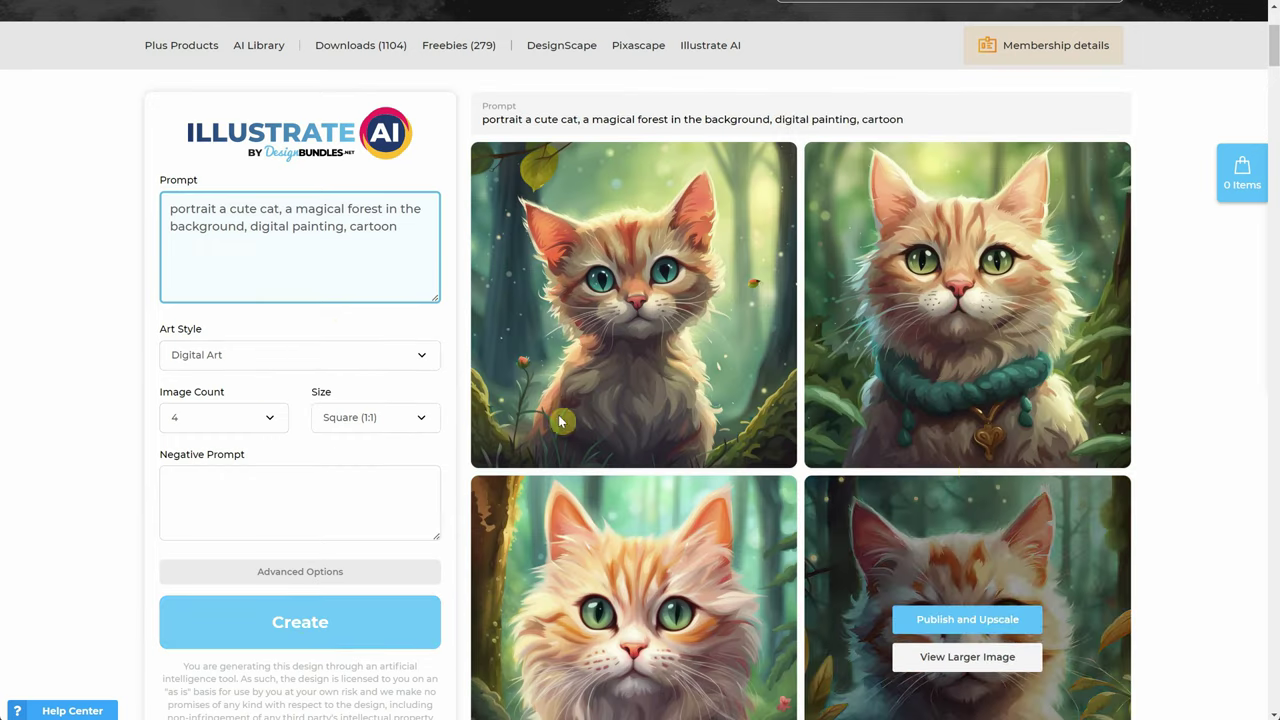
pyautogui.scroll(-1, 1206, 330)
pyautogui.scroll(-1, 1206, 328)
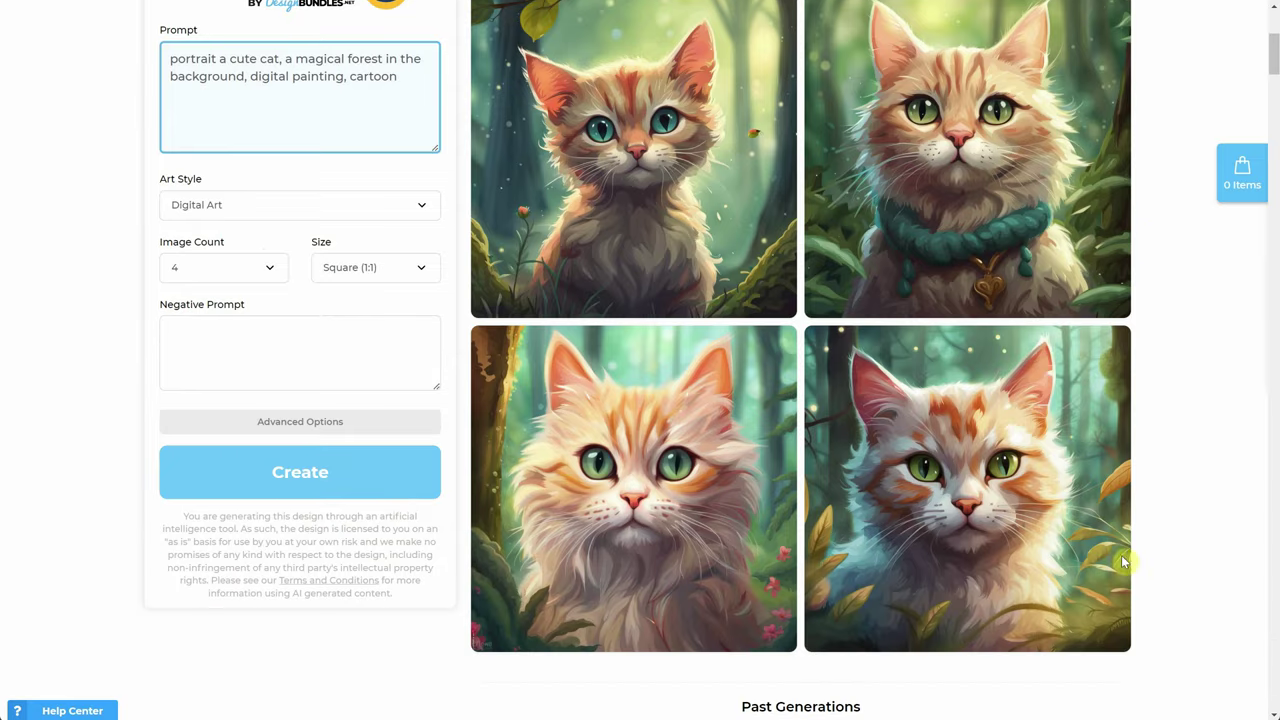
# Preview the bottom-left, bottom-right, teal-scarf and top-left cats enlarged, returning to the grid.
pyautogui.moveTo(788, 538)
pyautogui.click(662, 514)
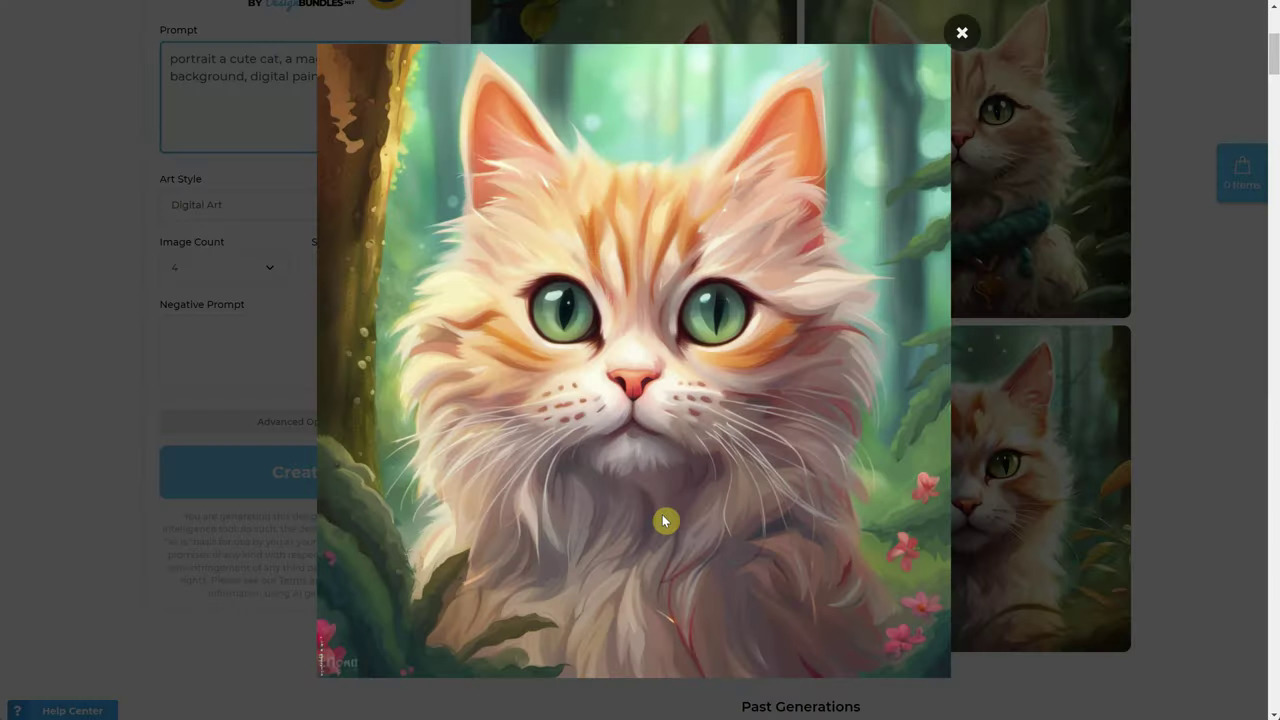
pyautogui.click(1206, 481)
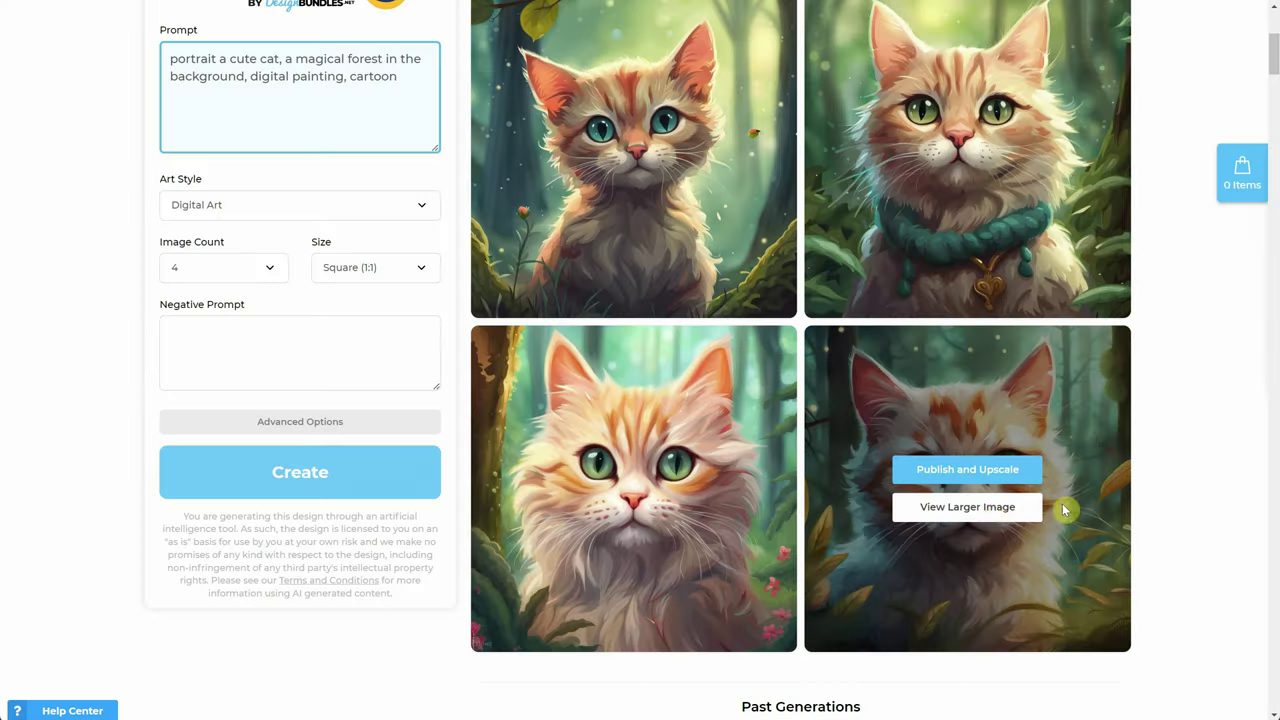
pyautogui.click(995, 510)
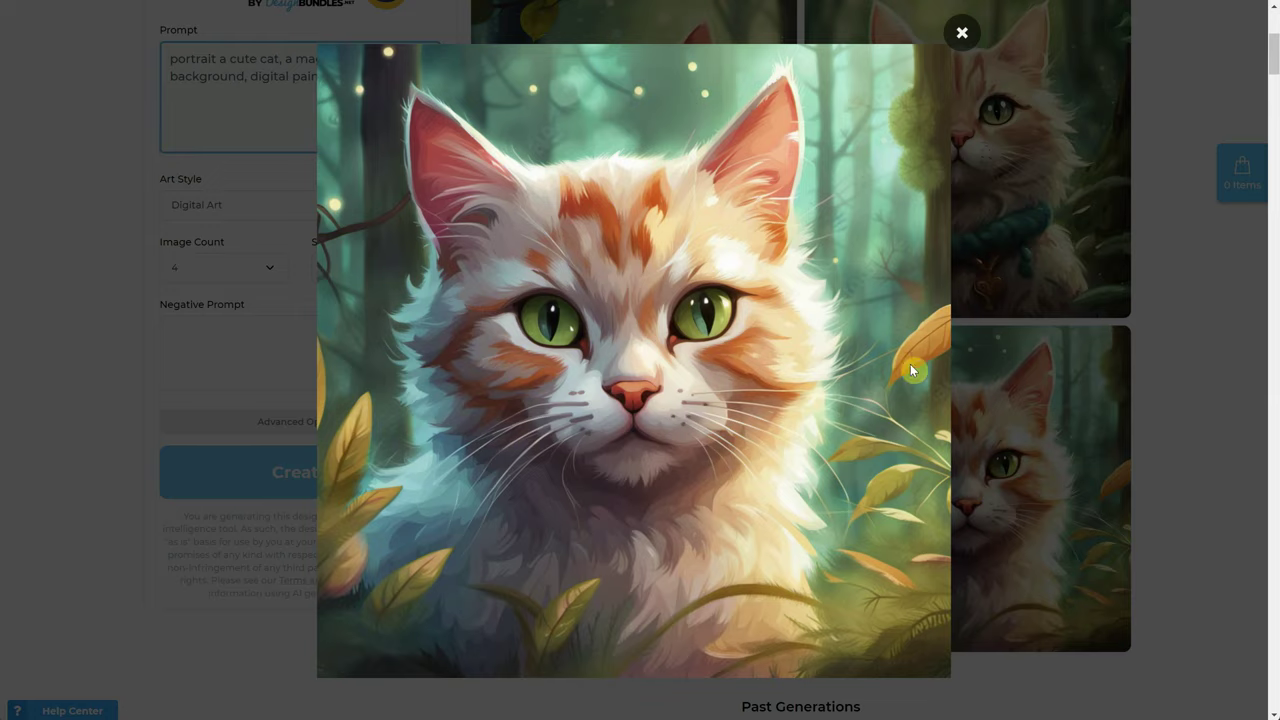
pyautogui.click(1025, 494)
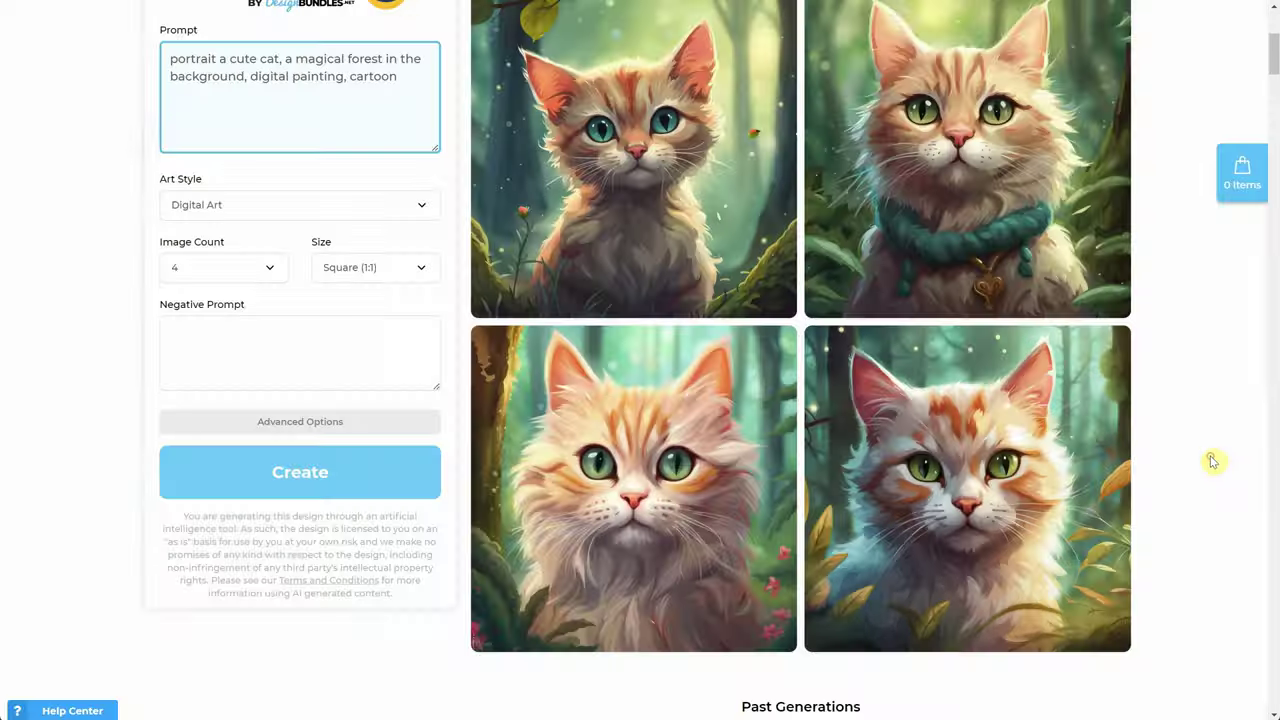
pyautogui.click(955, 176)
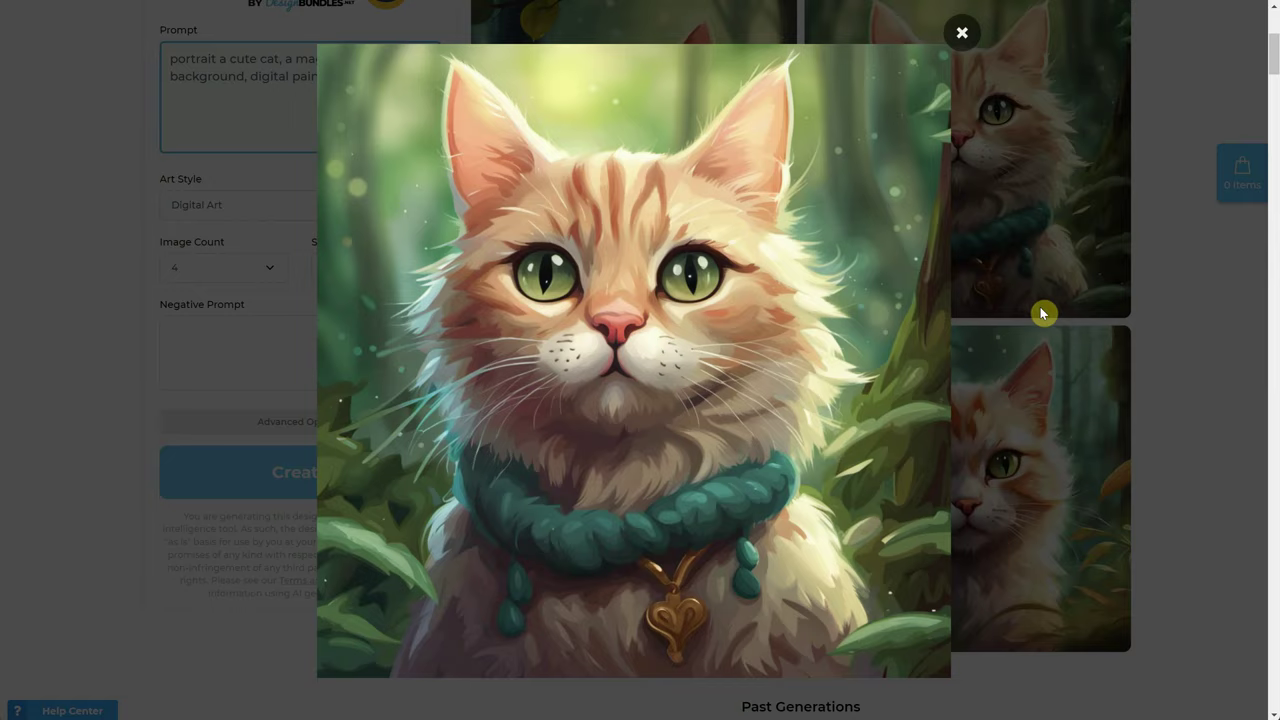
pyautogui.click(1222, 428)
pyautogui.click(660, 174)
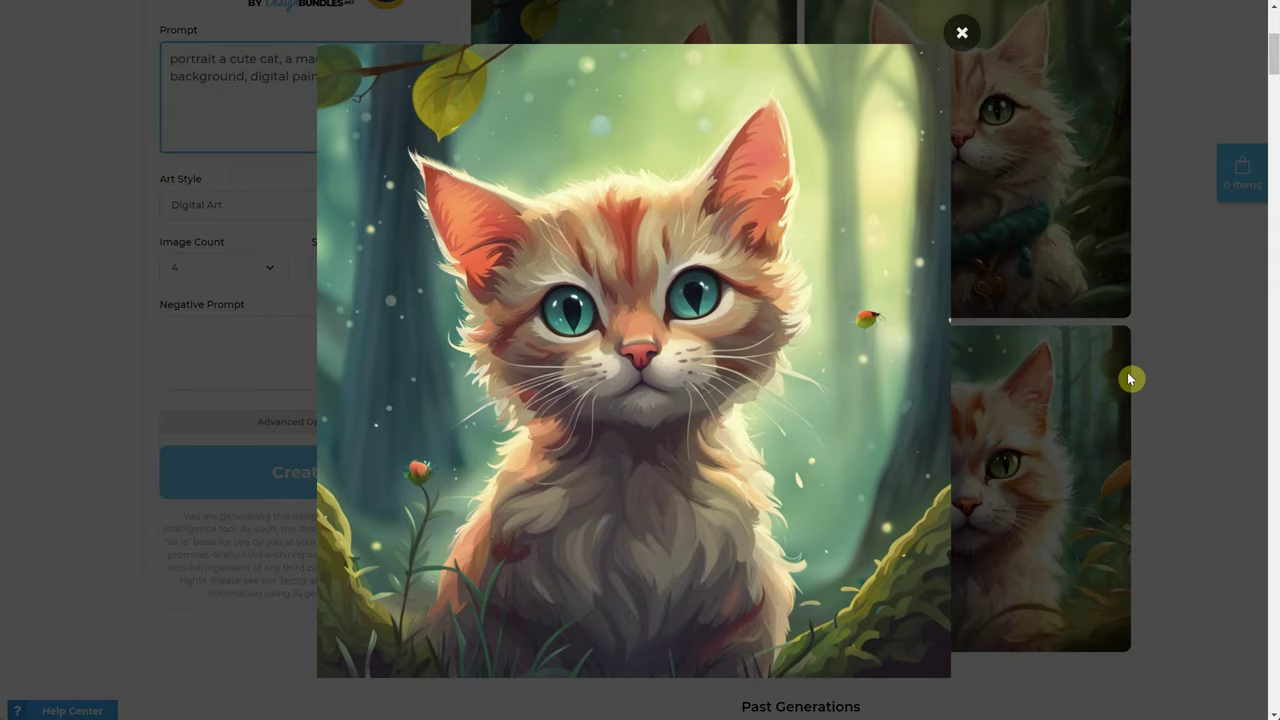
pyautogui.click(1214, 414)
pyautogui.click(659, 176)
pyautogui.click(1183, 320)
pyautogui.scroll(1, 630, 145)
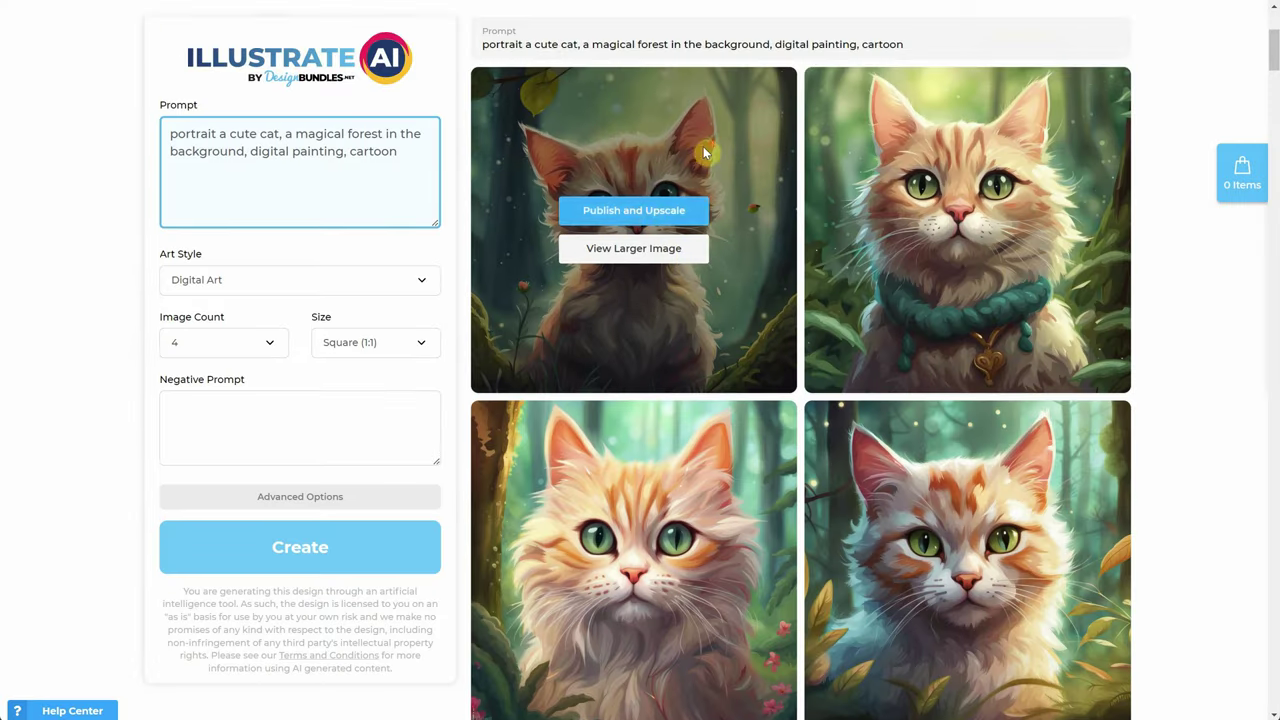
# Publish and upscale the top-left kitten, download it, and close the image view.
pyautogui.click(640, 211)
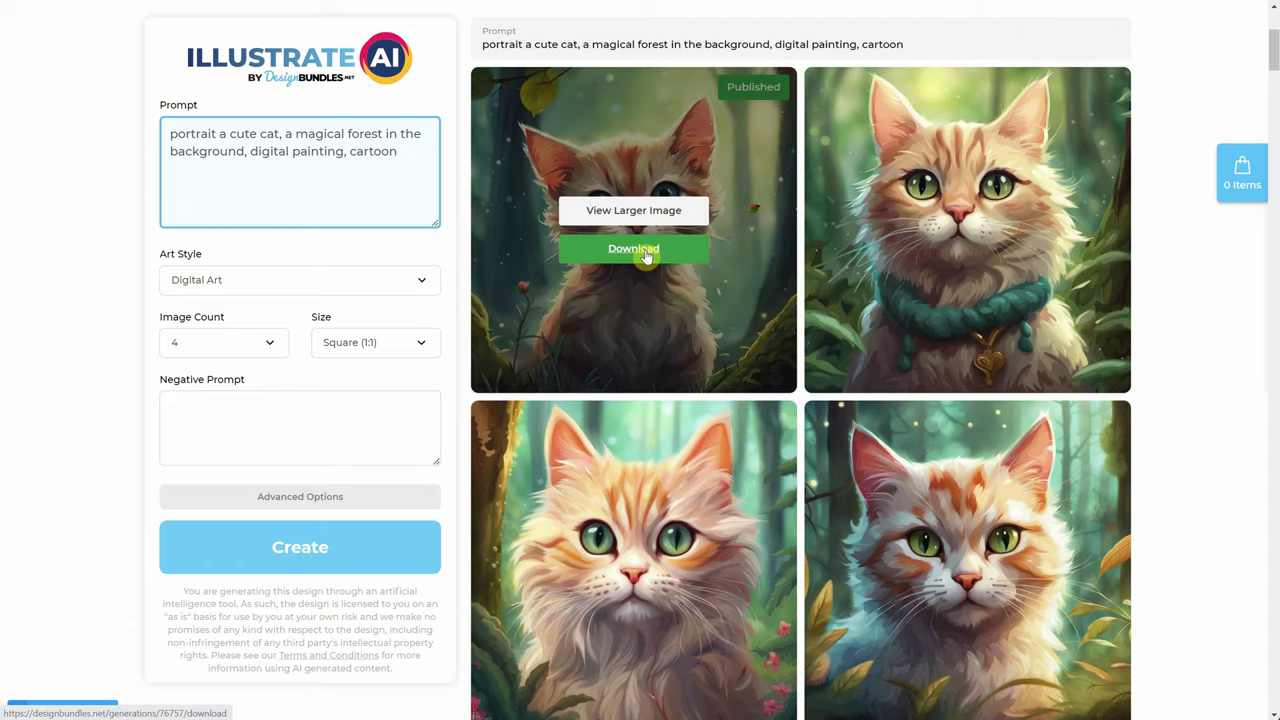
pyautogui.click(645, 256)
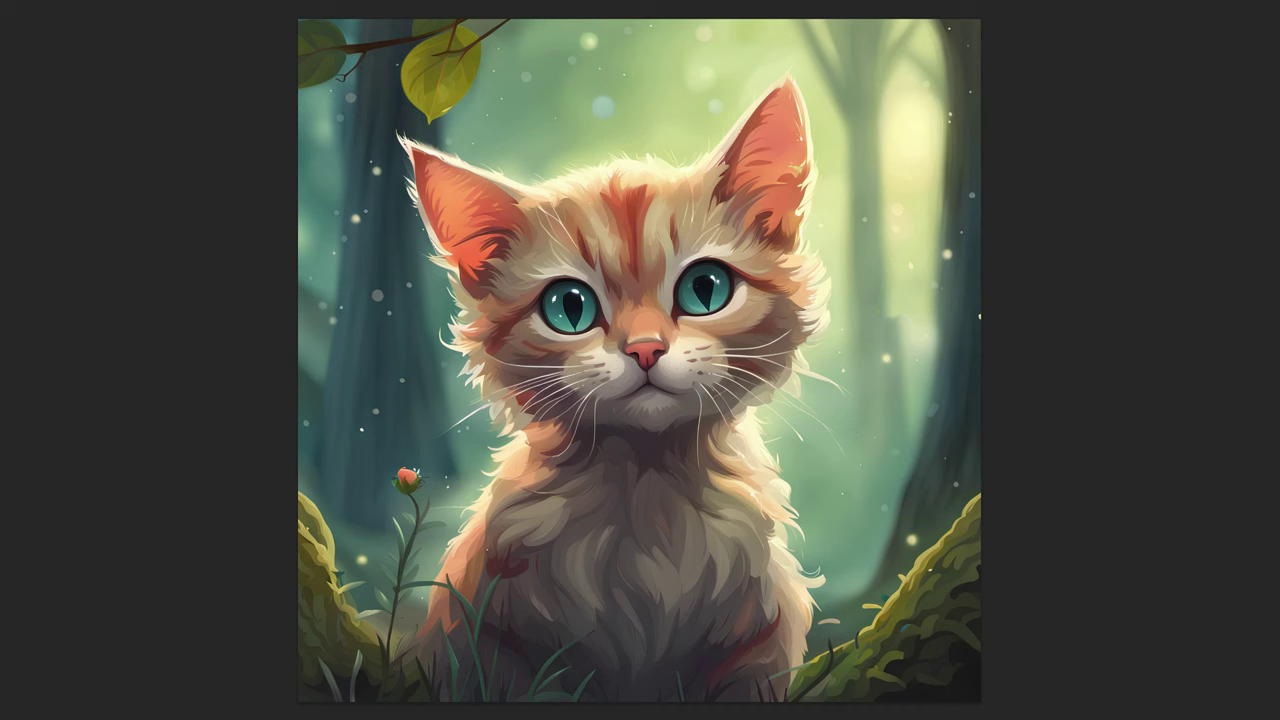
pyautogui.click(1103, 326)
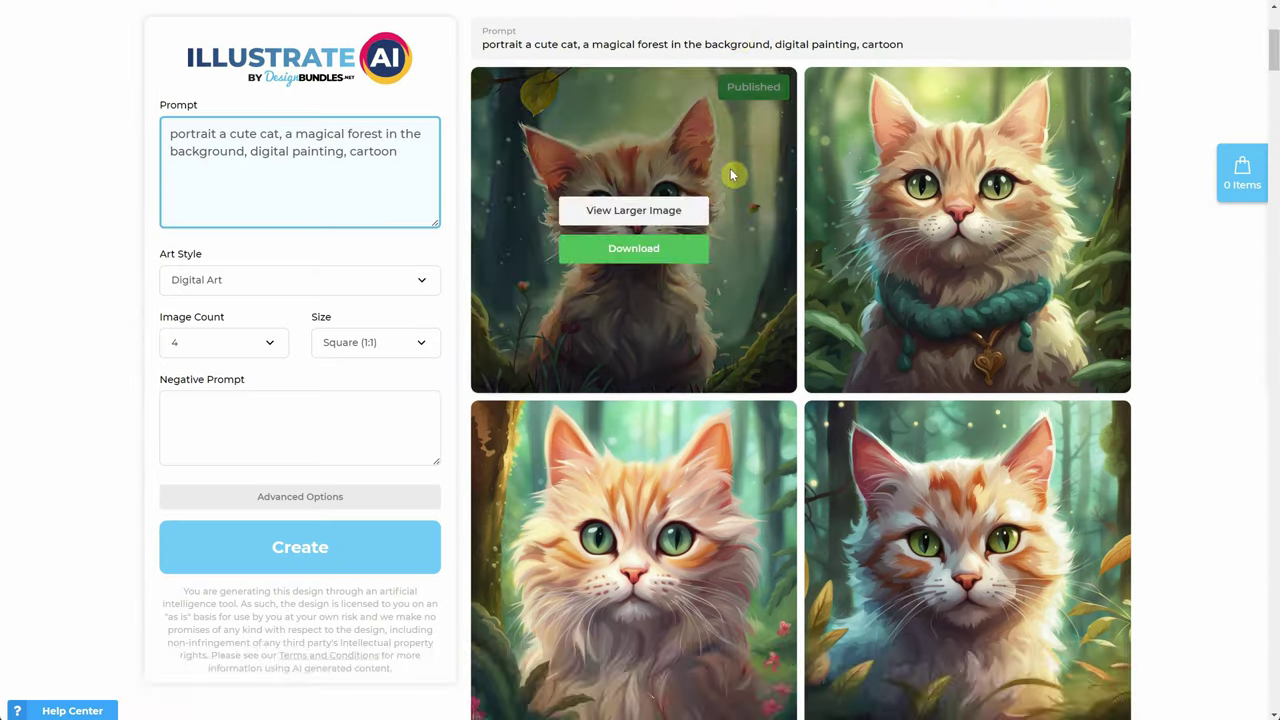
pyautogui.scroll(1, 731, 175)
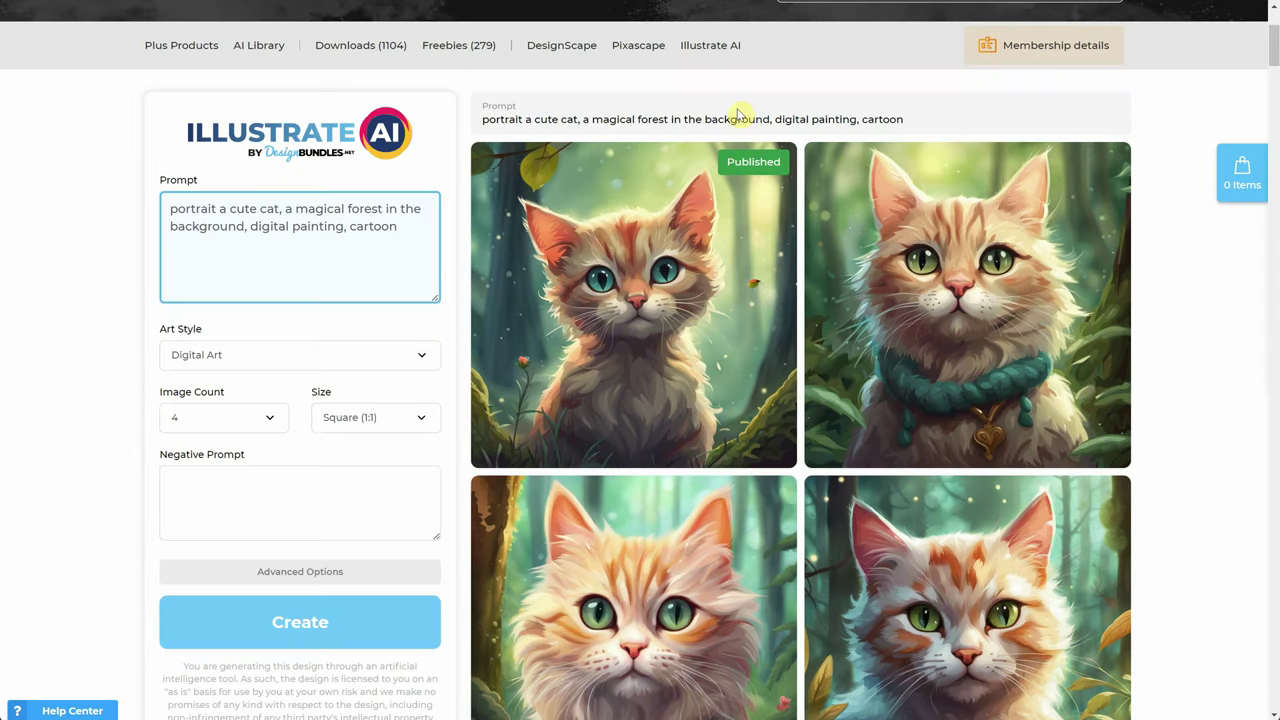
# Open the AI Library and filter by 3d model, Analog Film, Comic Book, then All Styles.
pyautogui.click(271, 50)
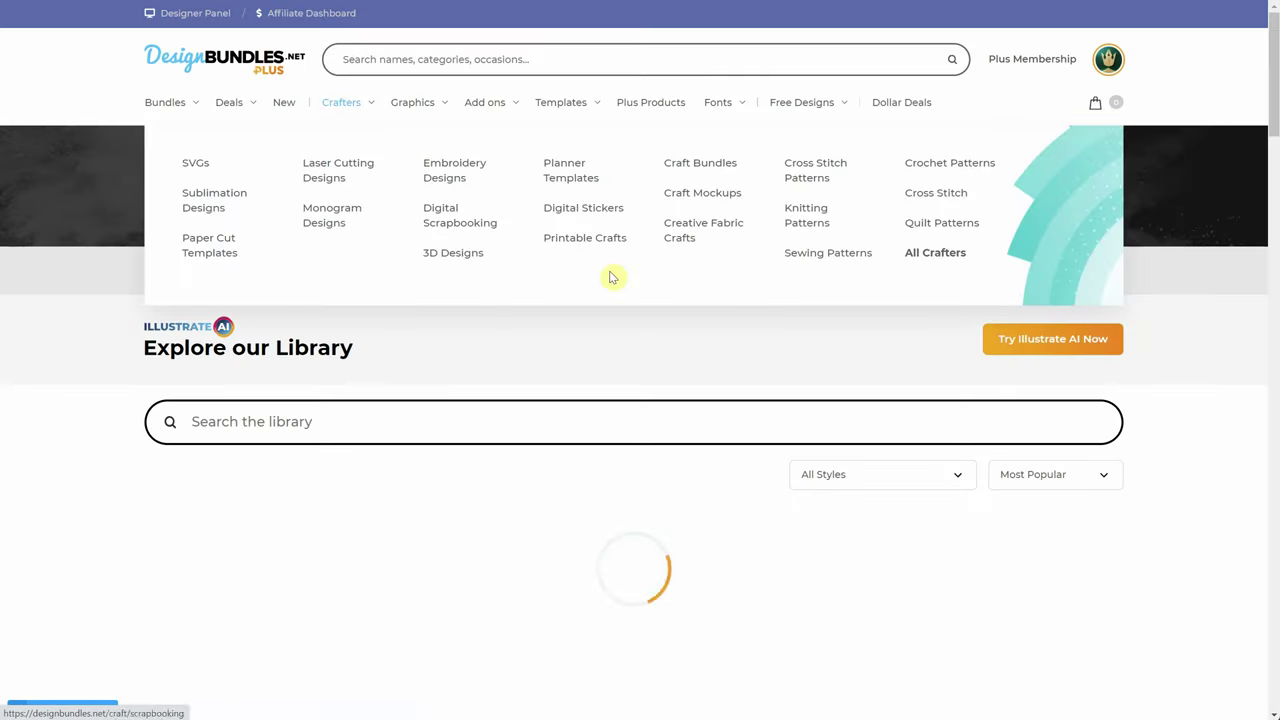
pyautogui.scroll(-4, 603, 349)
pyautogui.scroll(2, 617, 315)
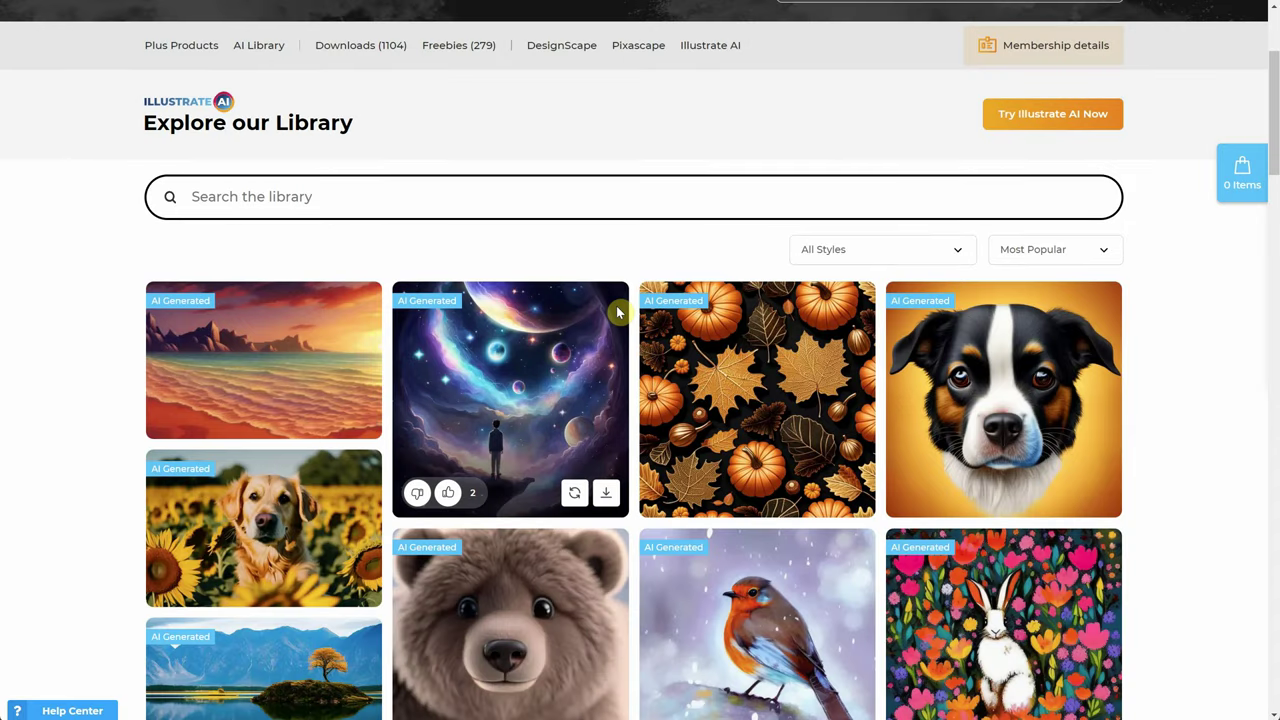
pyautogui.click(413, 198)
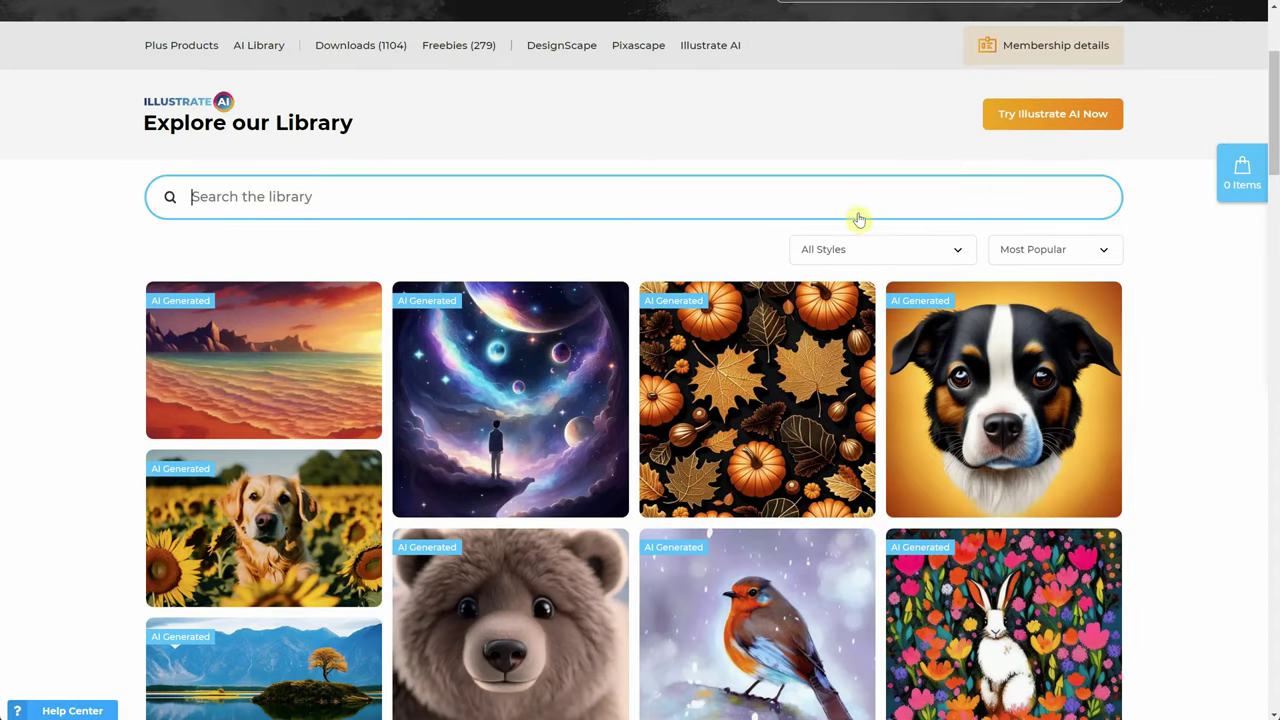
pyautogui.click(884, 251)
pyautogui.click(871, 285)
pyautogui.click(877, 252)
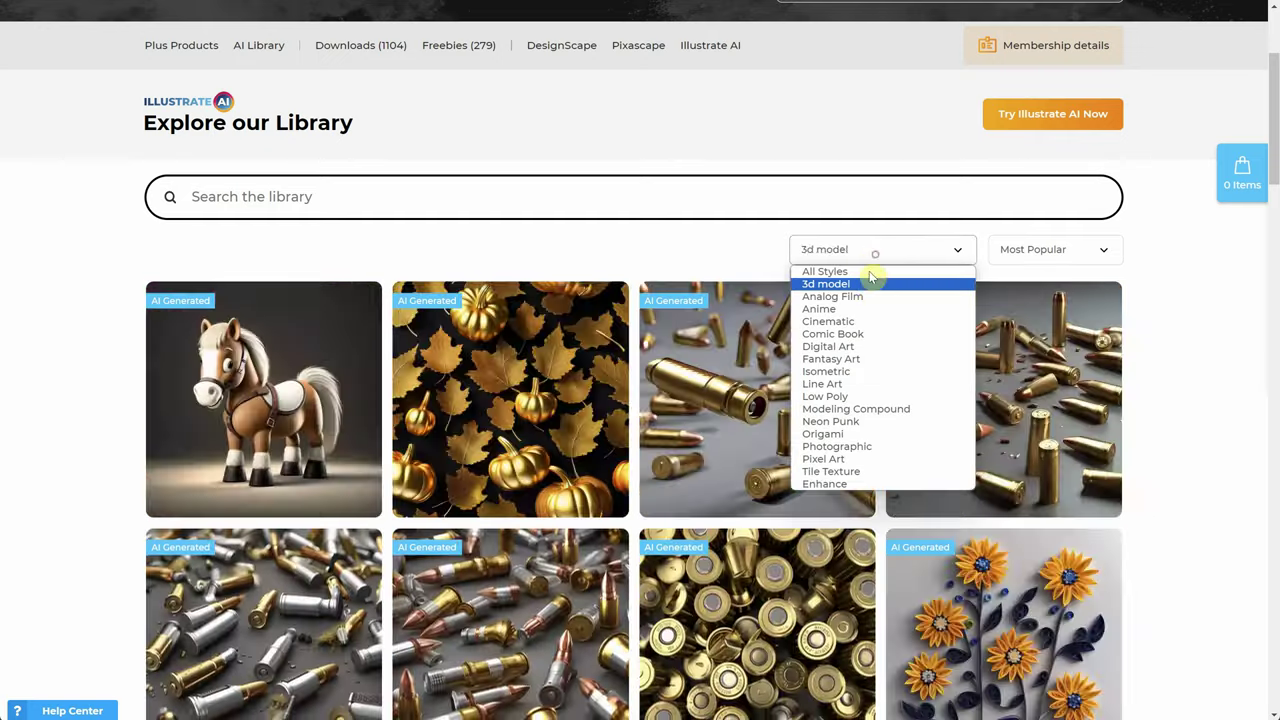
pyautogui.click(867, 297)
pyautogui.click(871, 254)
pyautogui.click(866, 333)
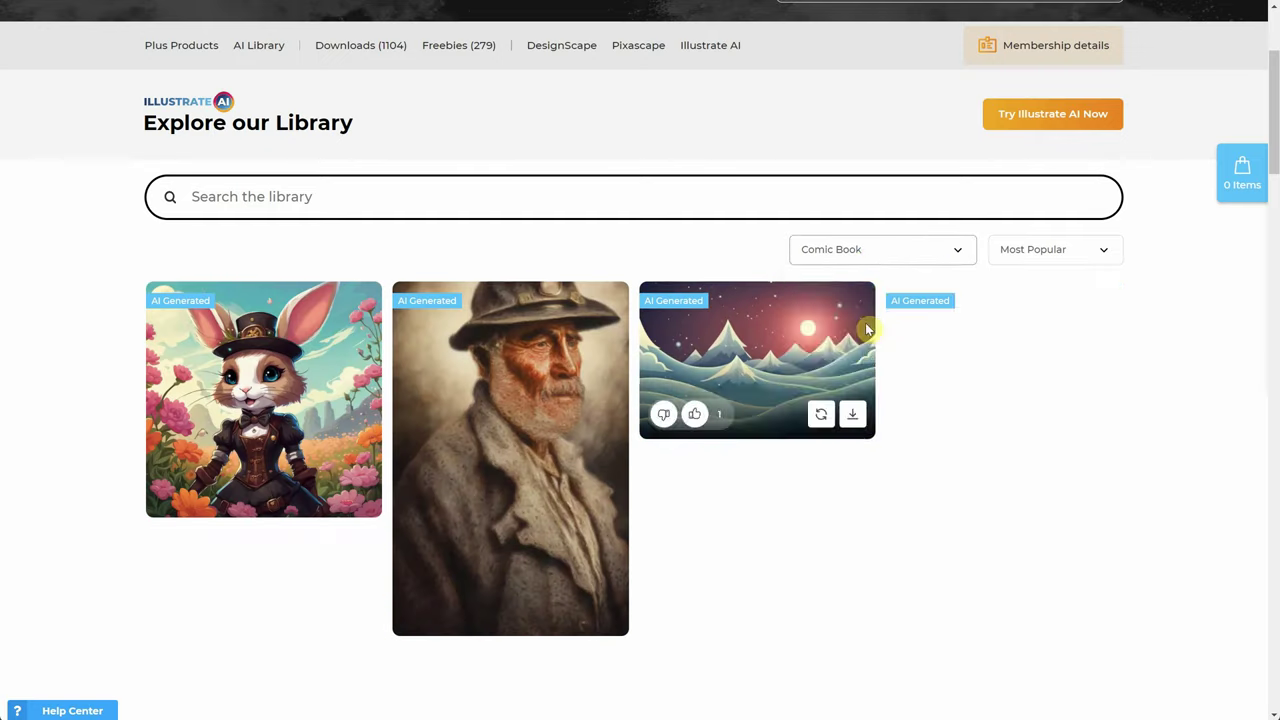
pyautogui.click(868, 258)
pyautogui.click(862, 270)
# Sort the library by Newest and inspect the published kitten's details.
pyautogui.click(1037, 255)
pyautogui.click(1038, 284)
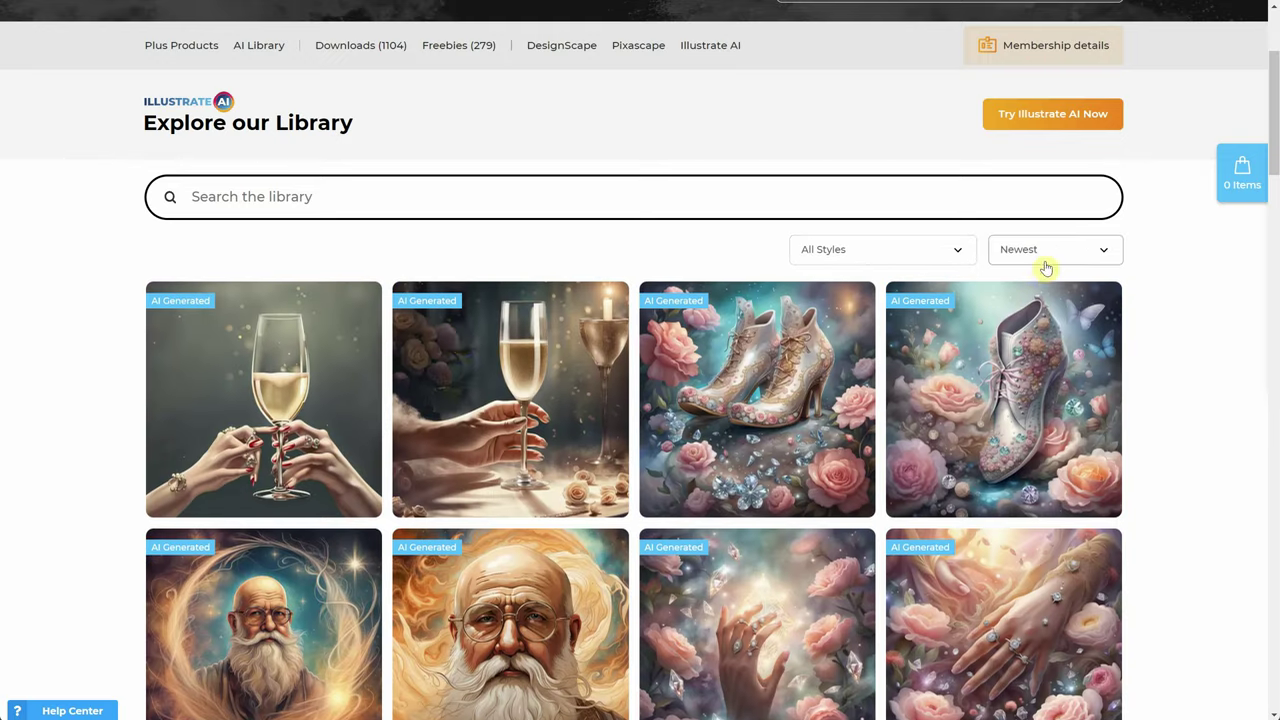
pyautogui.scroll(-6, 459, 255)
pyautogui.scroll(-1, 352, 218)
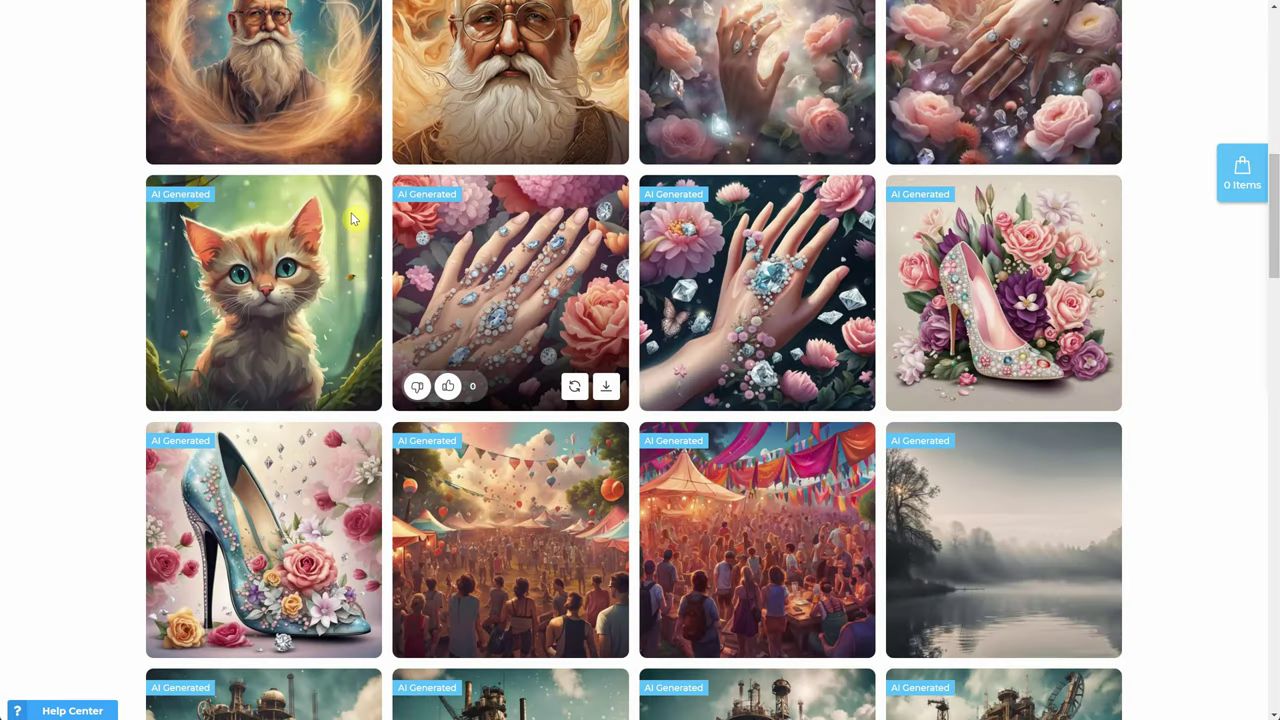
pyautogui.click(265, 276)
pyautogui.click(1160, 33)
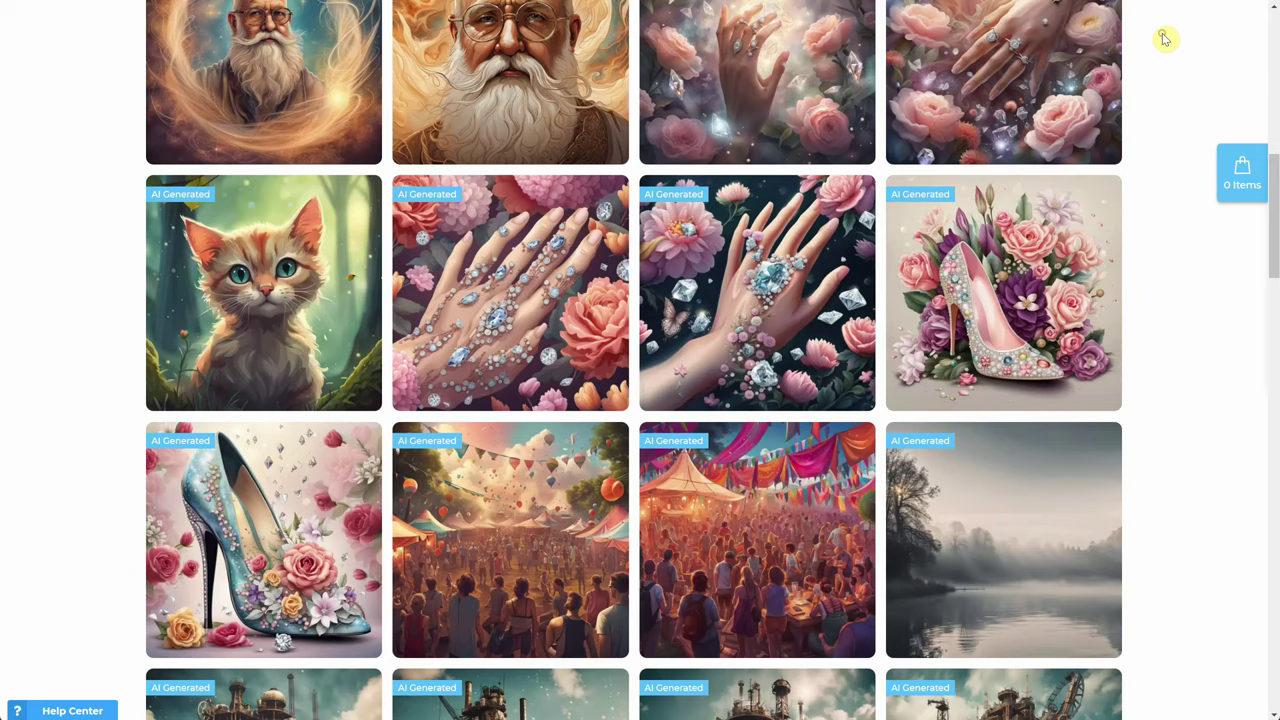
pyautogui.moveTo(244, 258)
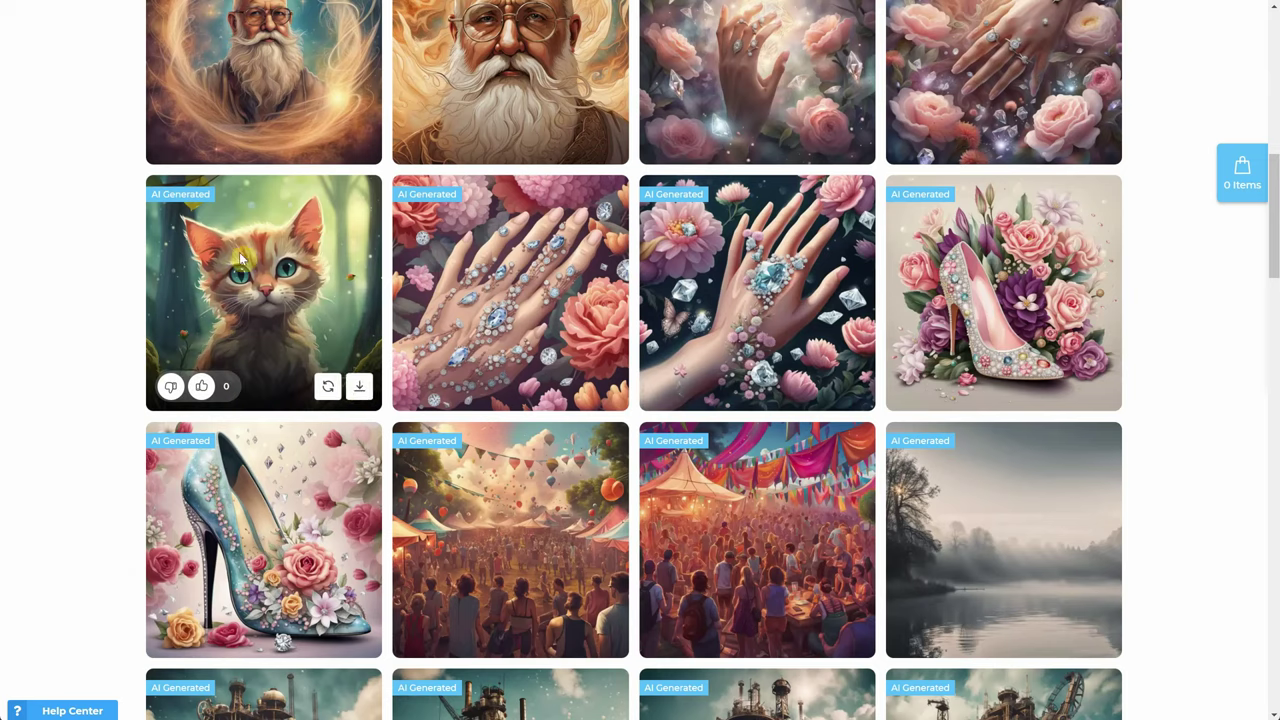
# Remix the kitten, change the prompt to 'portrait a cute bunny,' and generate the image.
pyautogui.click(327, 389)
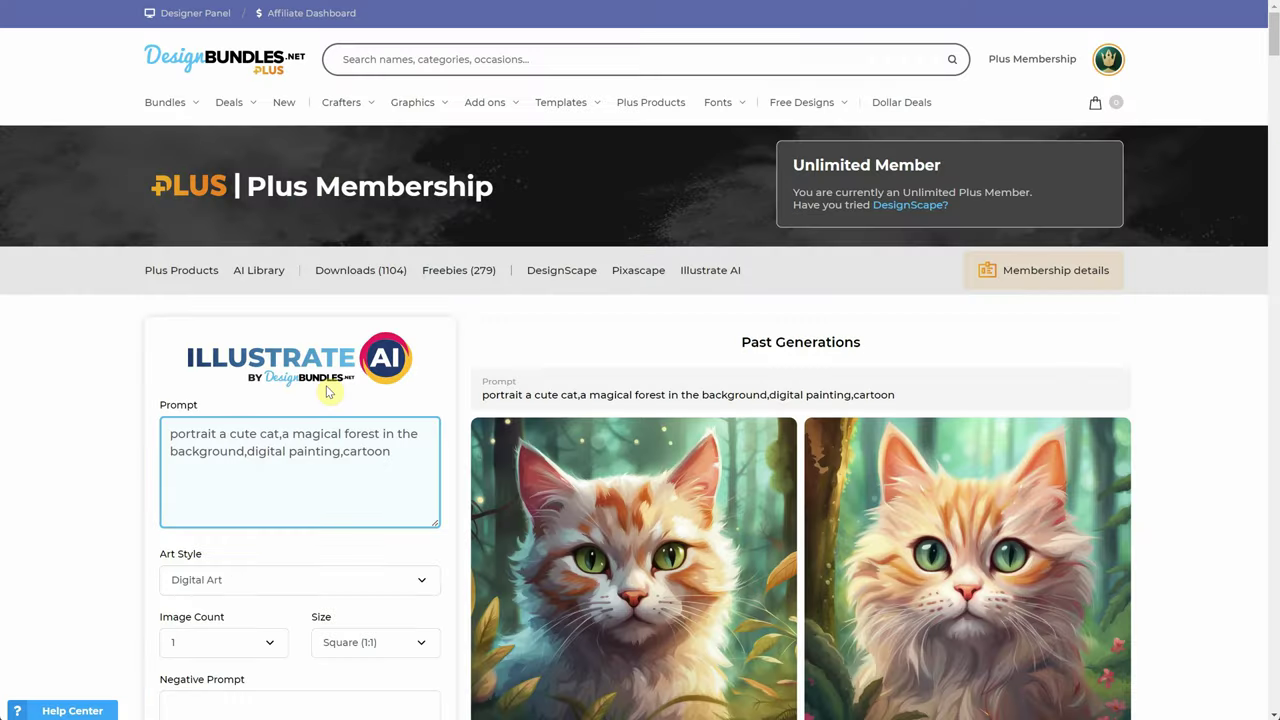
pyautogui.scroll(-2, 375, 270)
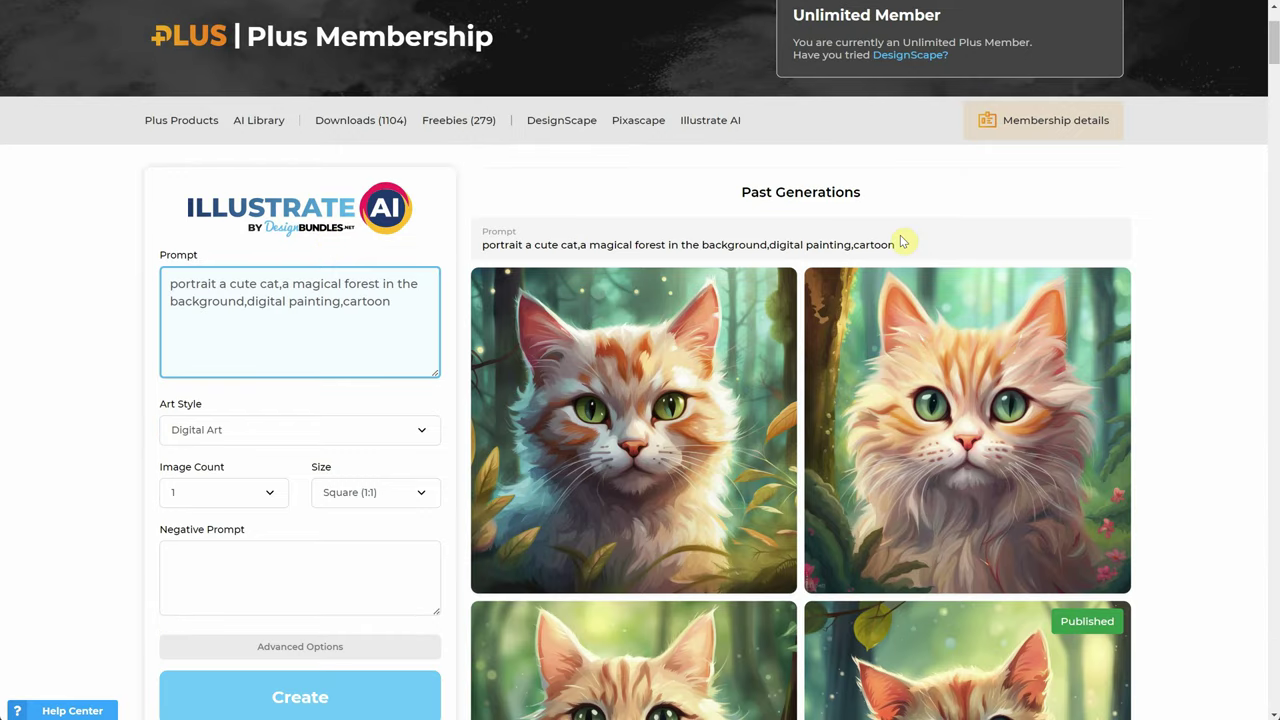
pyautogui.moveTo(288, 283); pyautogui.dragTo(256, 283)
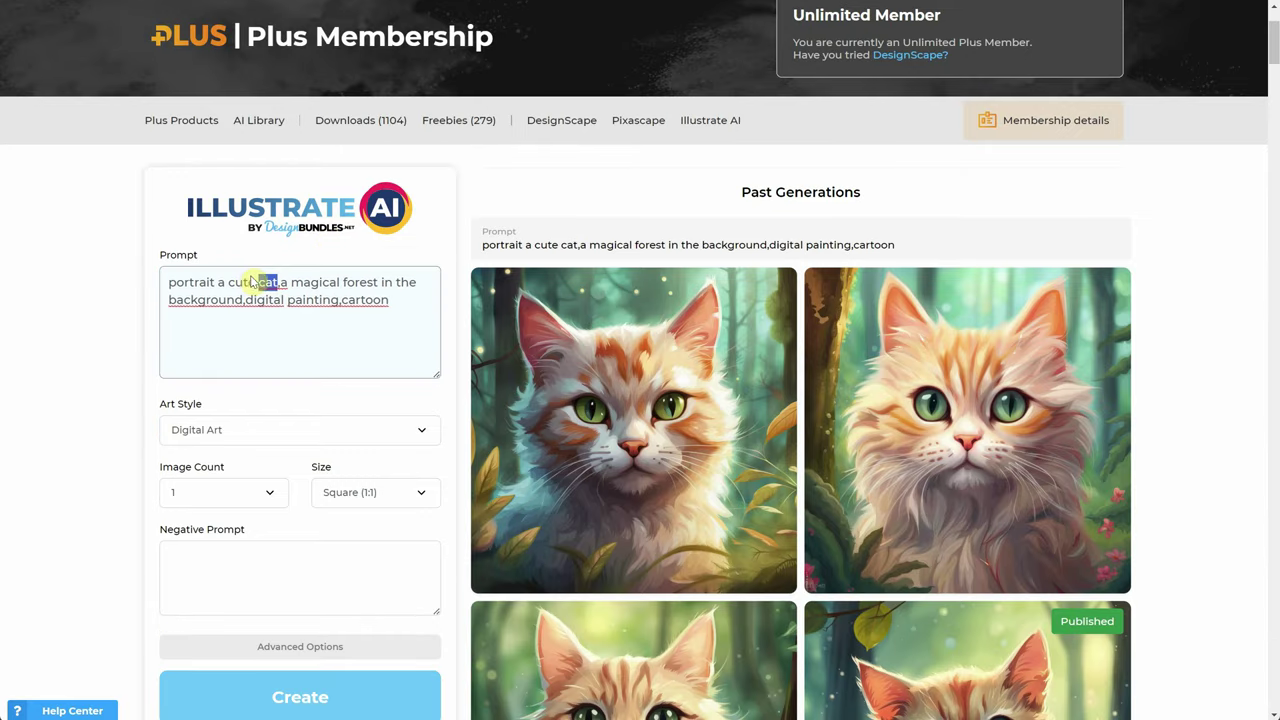
pyautogui.write('bunny')
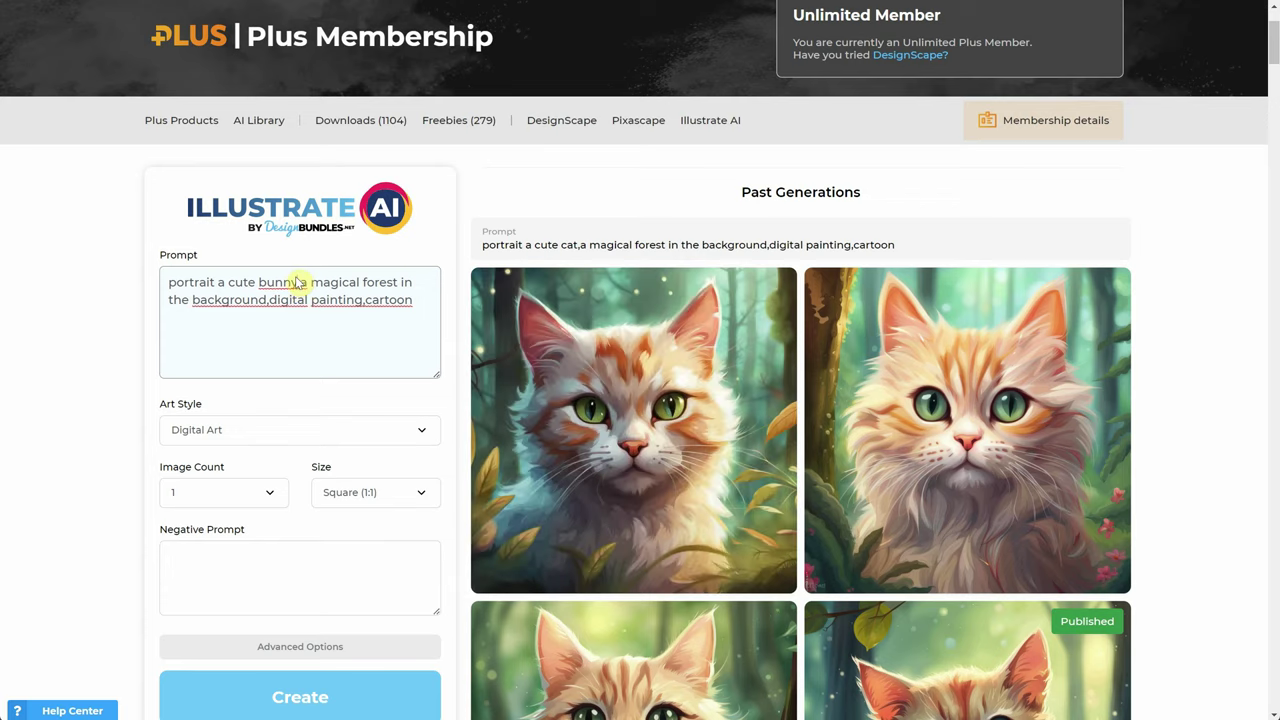
pyautogui.click(297, 283)
pyautogui.write(',')
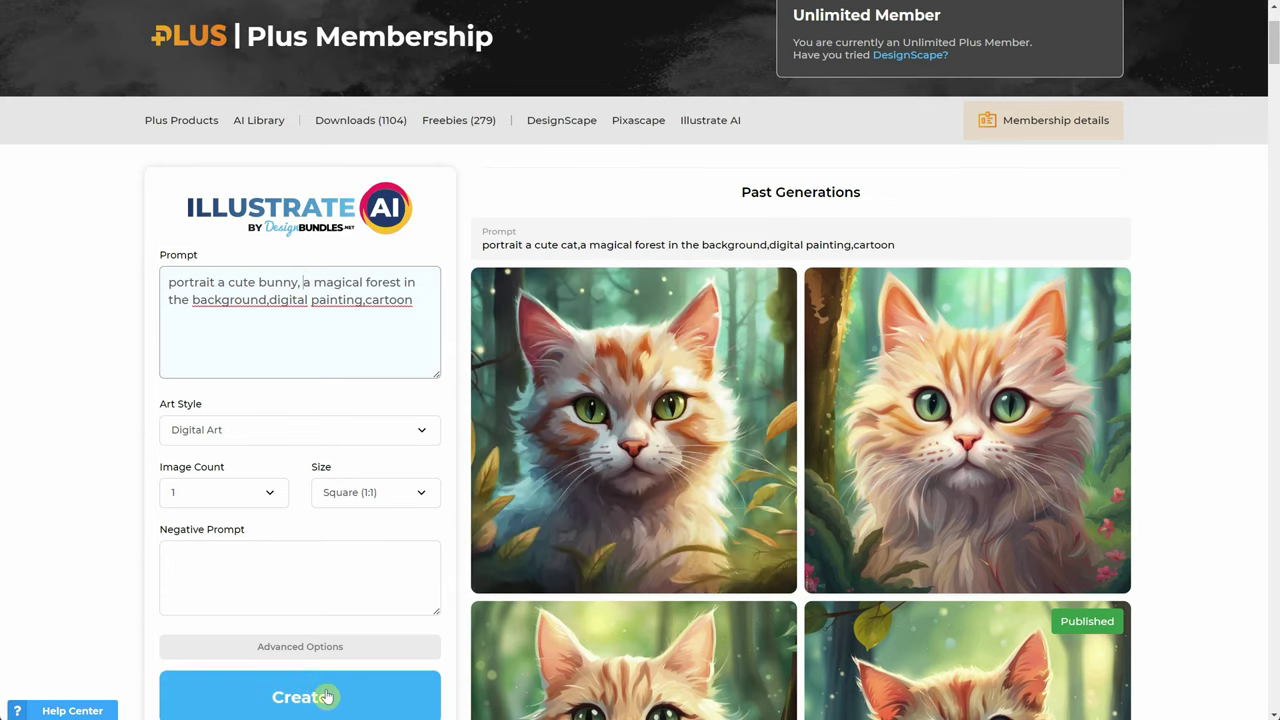
pyautogui.scroll(-1, 327, 697)
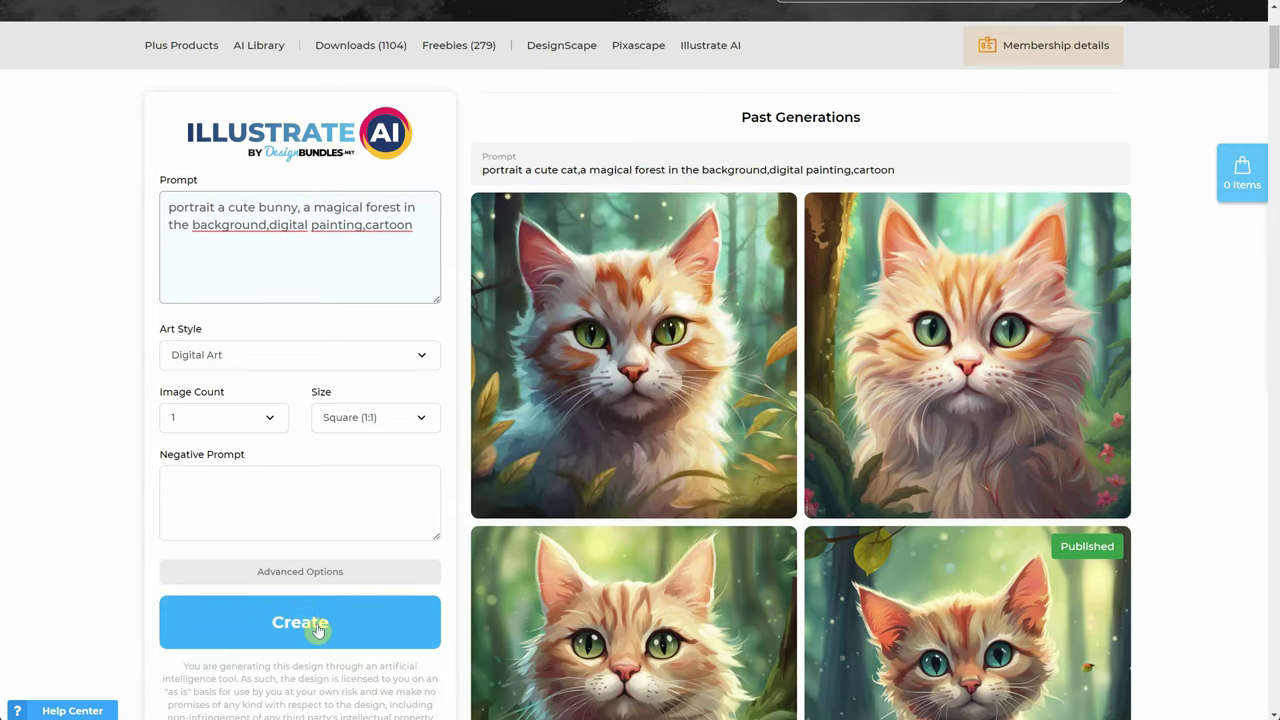
pyautogui.click(318, 628)
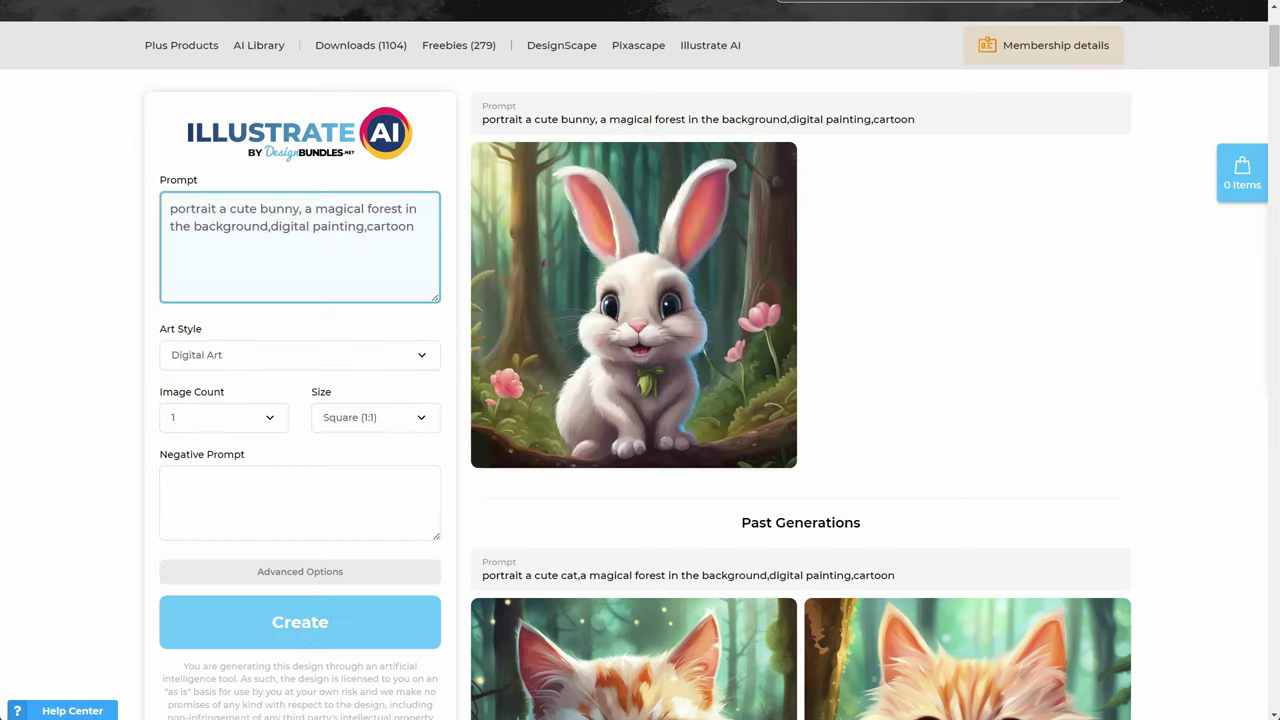
# View the bunny portrait enlarged, then check the Art Style list, keeping Digital Art.
pyautogui.moveTo(634, 242)
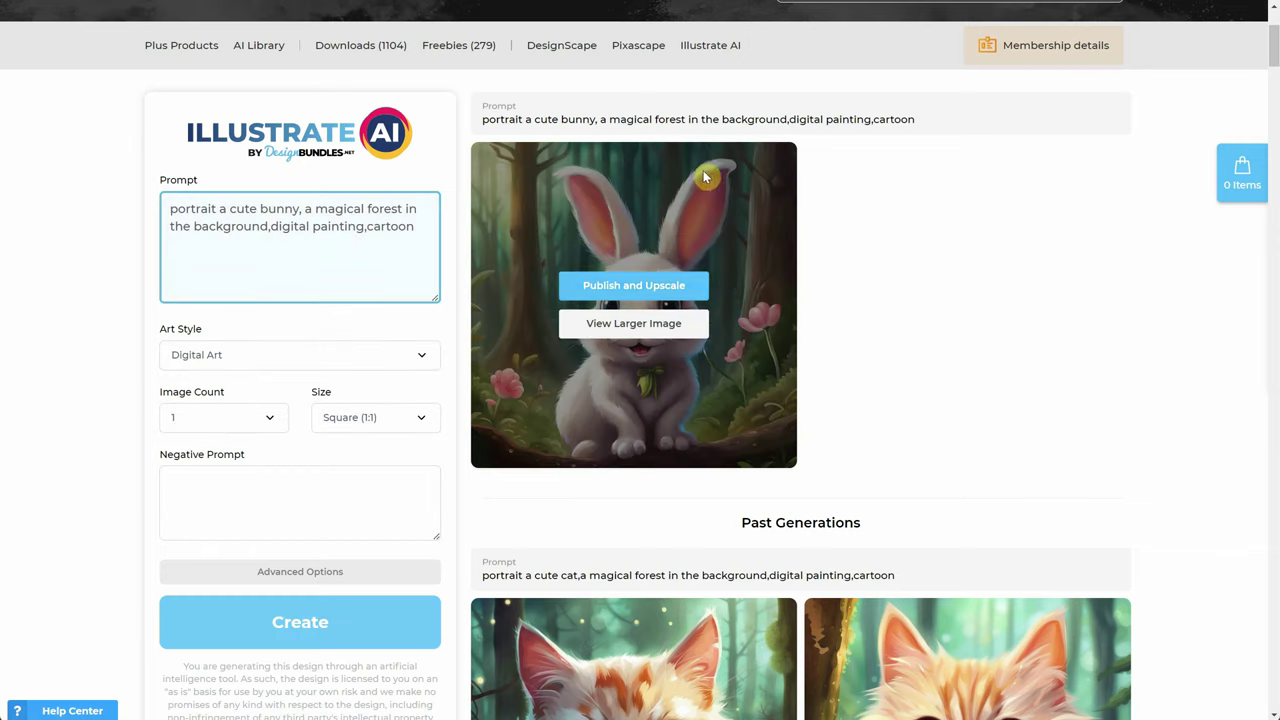
pyautogui.click(650, 323)
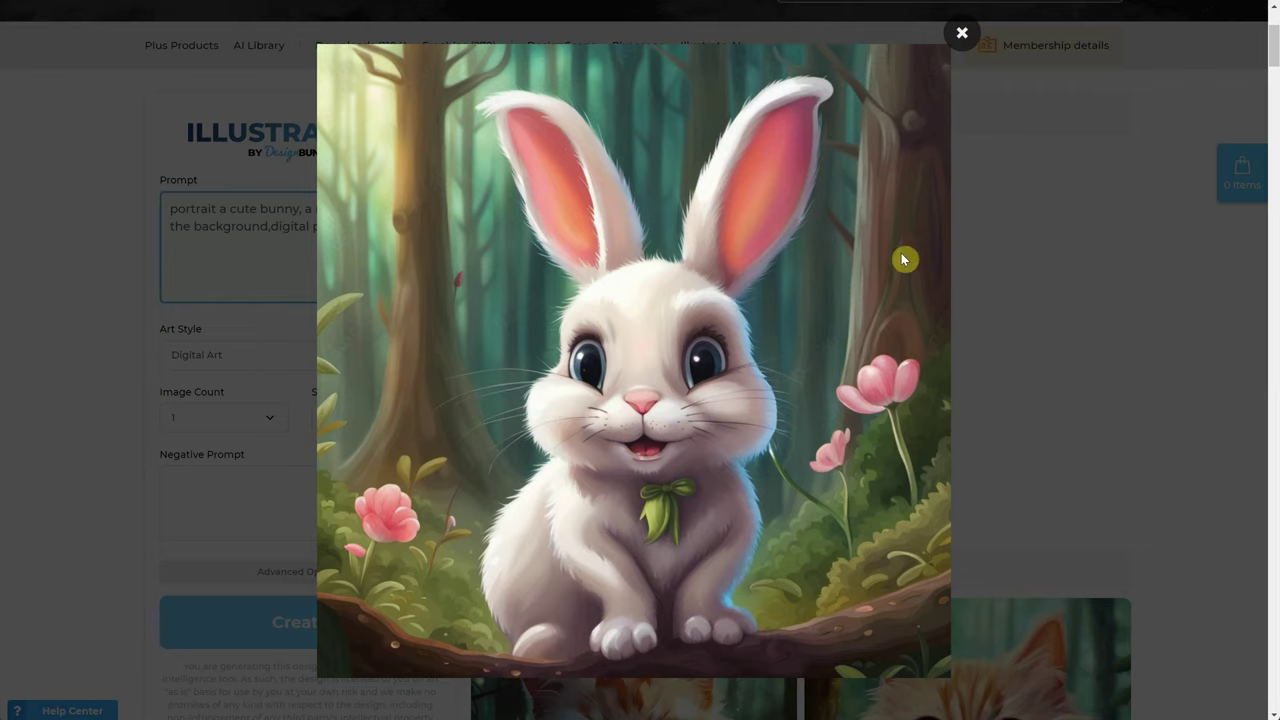
pyautogui.click(959, 38)
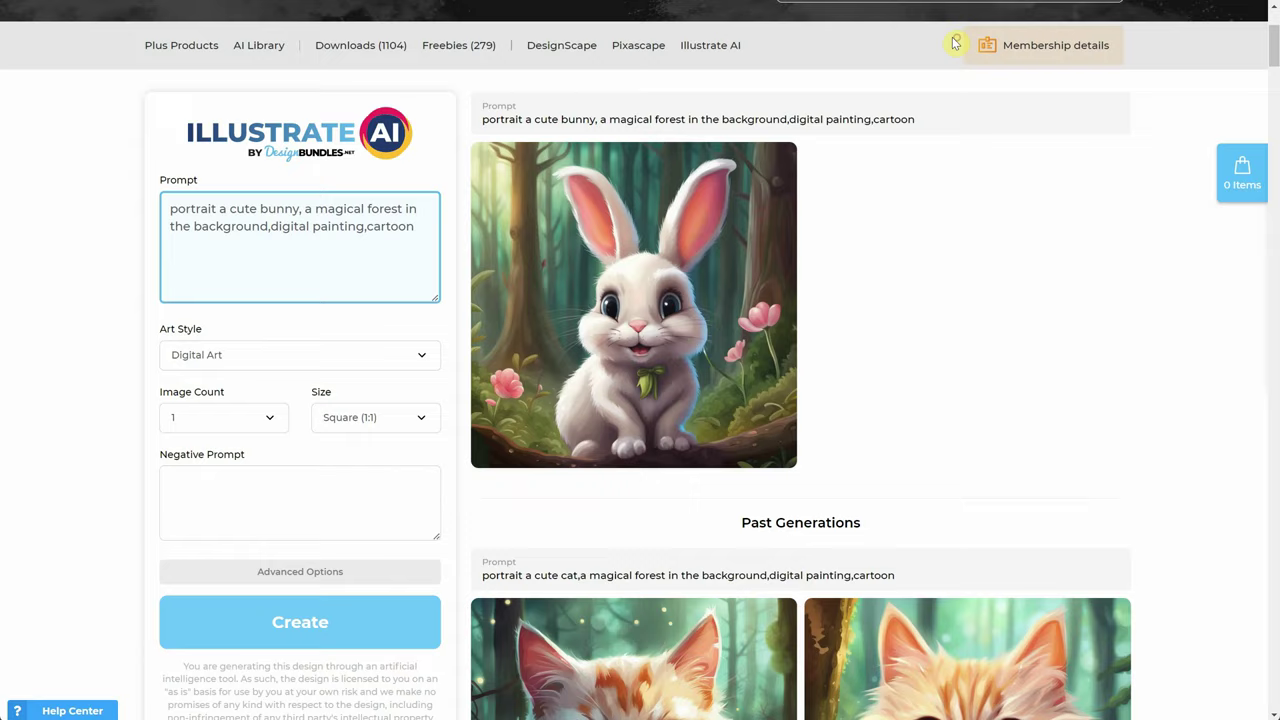
pyautogui.click(400, 354)
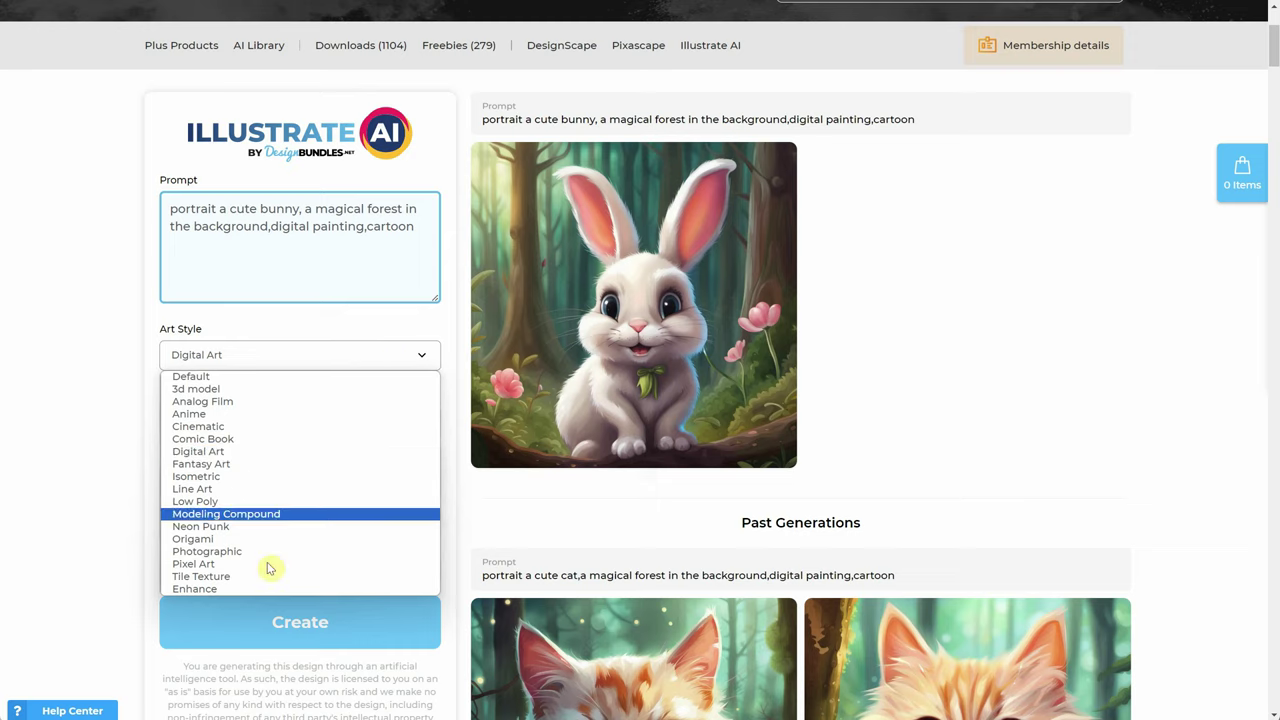
pyautogui.click(125, 344)
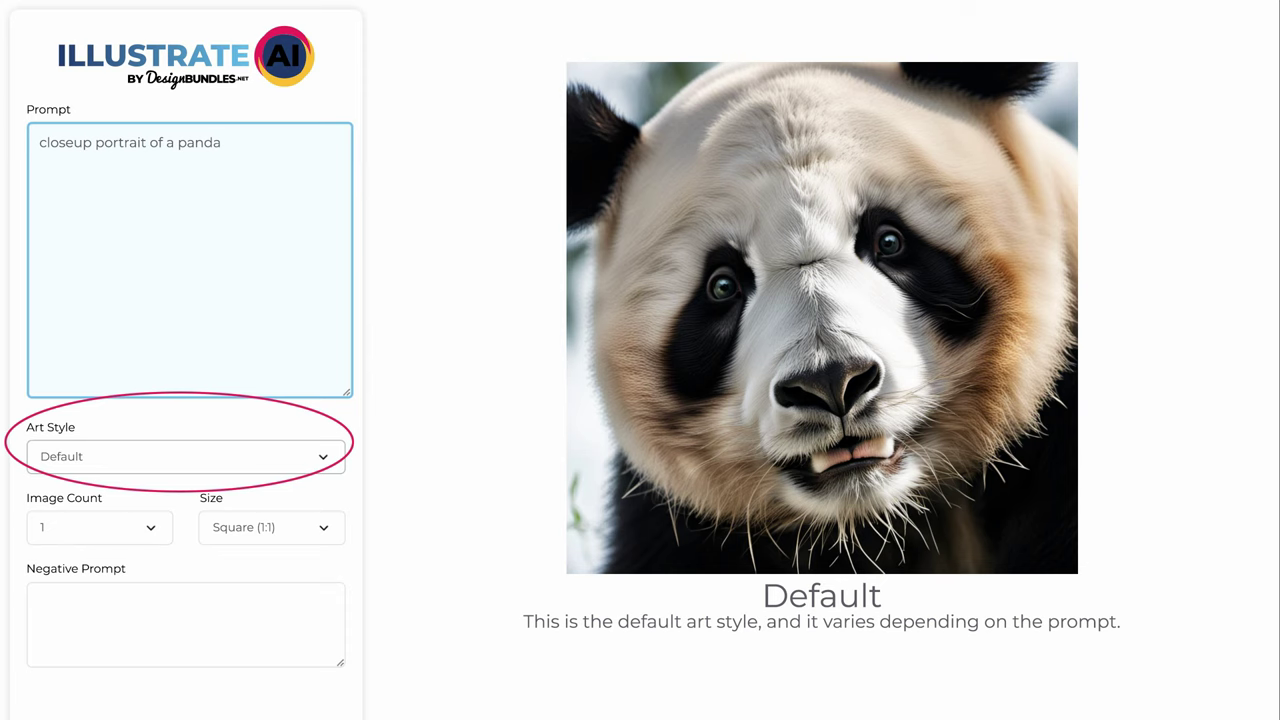
# Step the art style through 3d model, Analog Film, Anime, Cinematic and Digital Art to Fantasy Art.
pyautogui.press('Down')
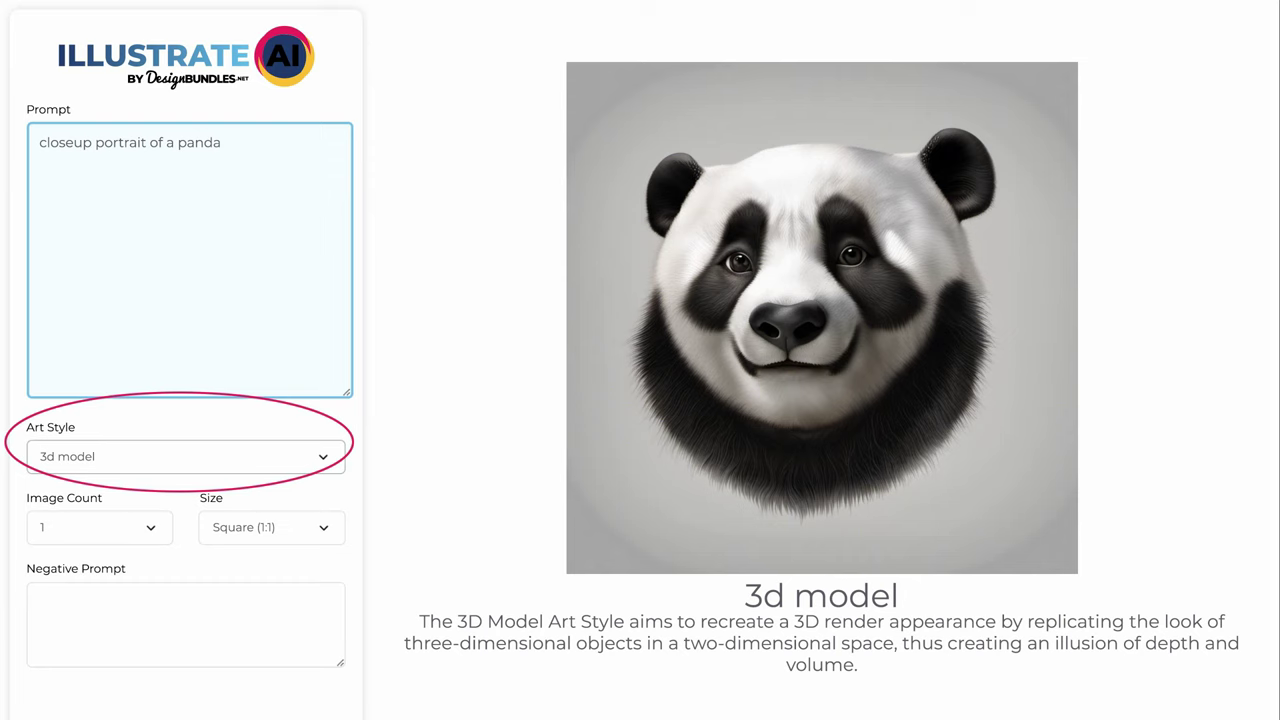
pyautogui.press('Down')
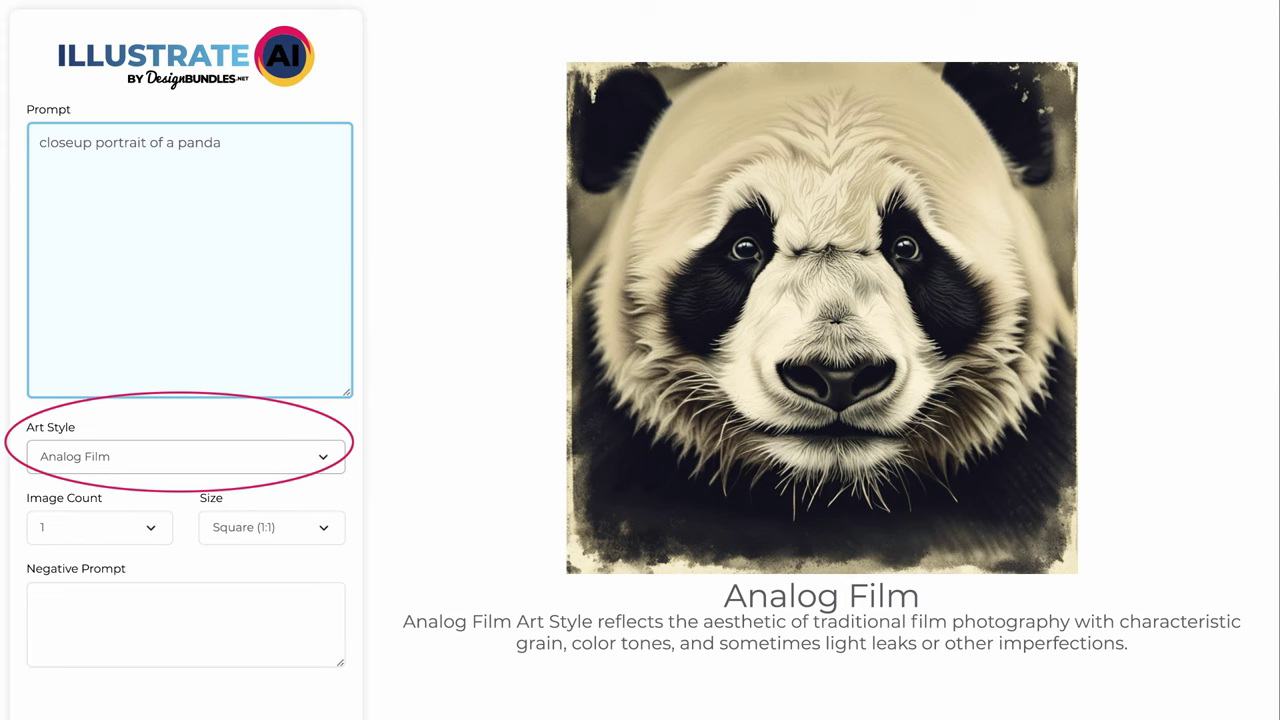
pyautogui.press('Down')
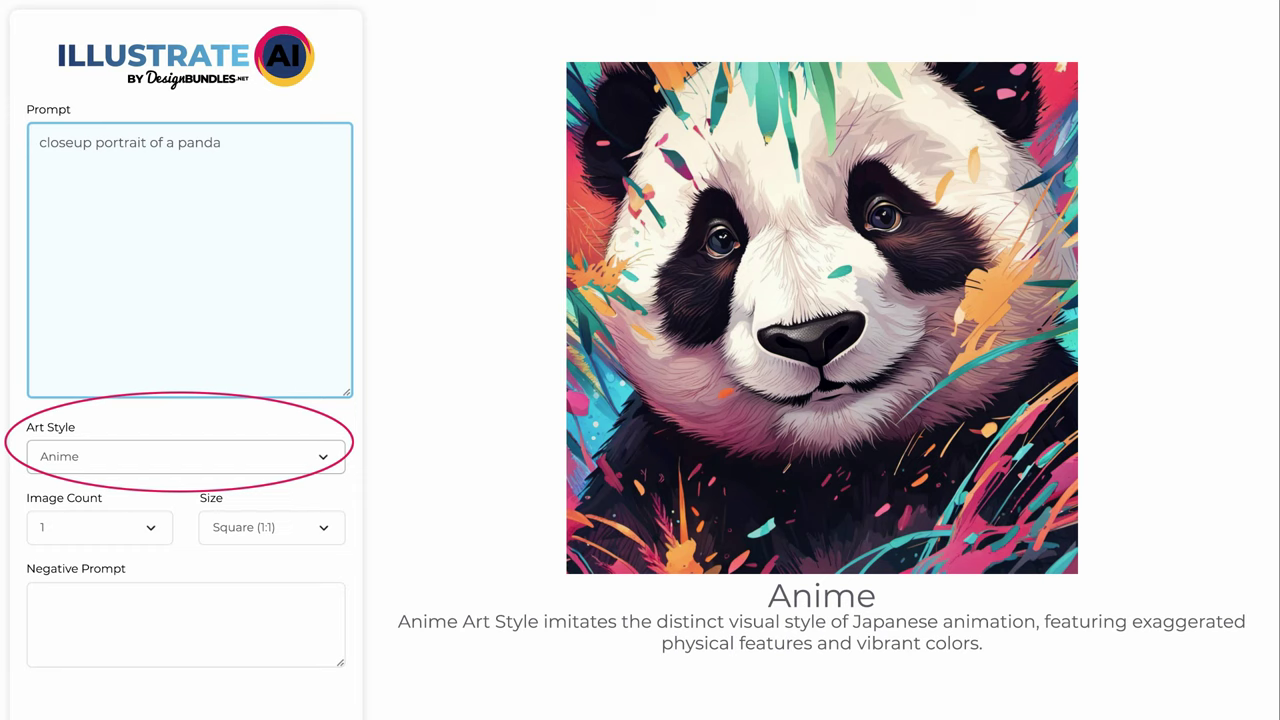
pyautogui.press('Down')
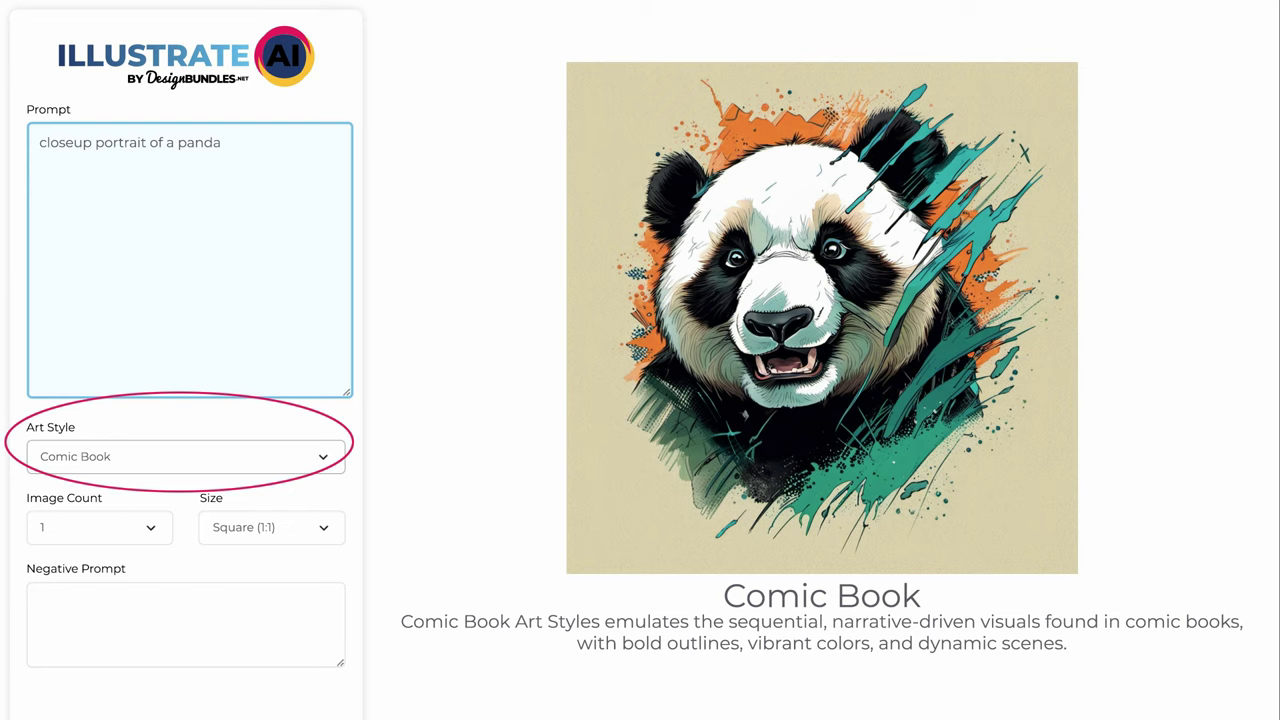
pyautogui.press('Down')
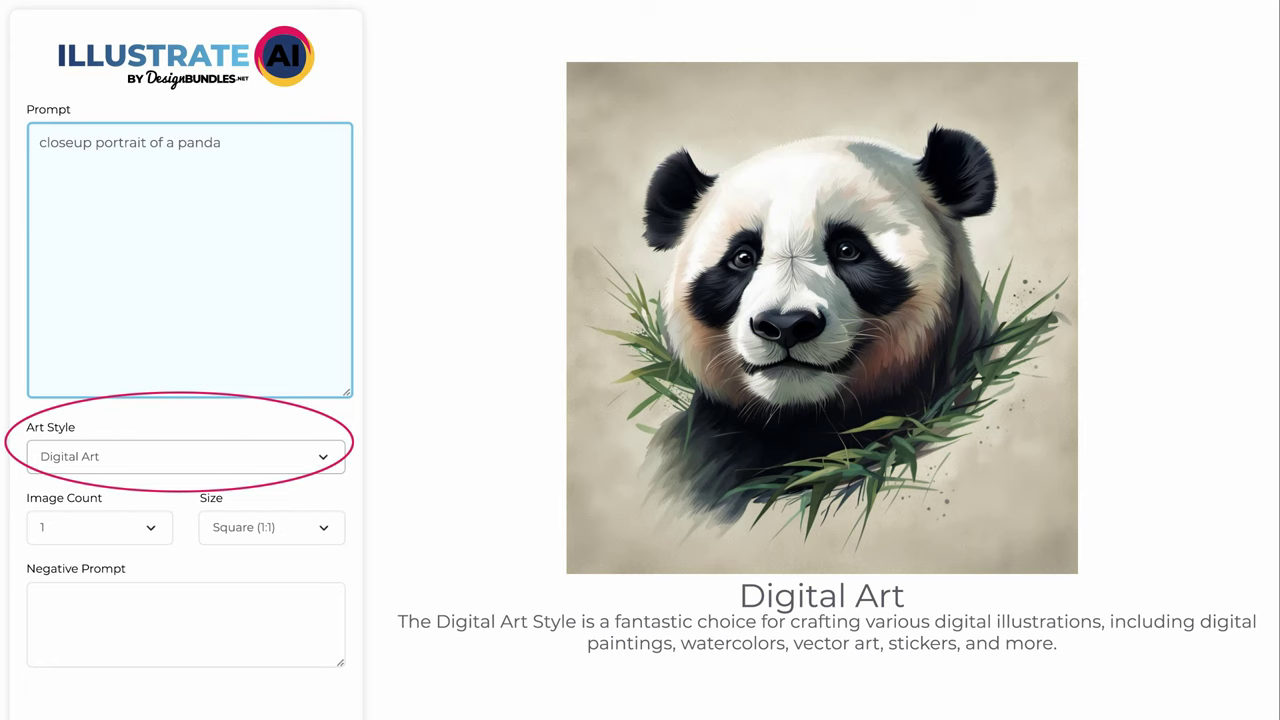
pyautogui.press('Down')
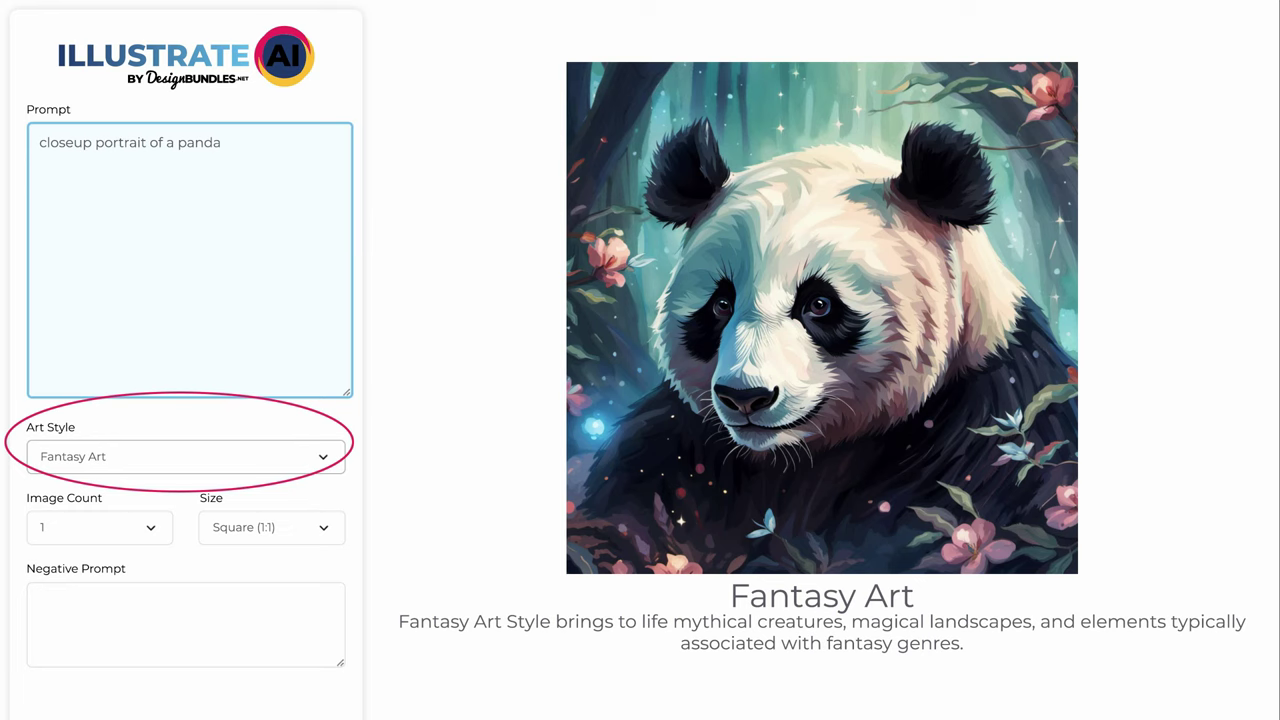
# Preview the panda in Isometric, Line Art, Low Poly, Modeling Compound, Neon Punk, Origami and Photographic styles.
pyautogui.press('Down')
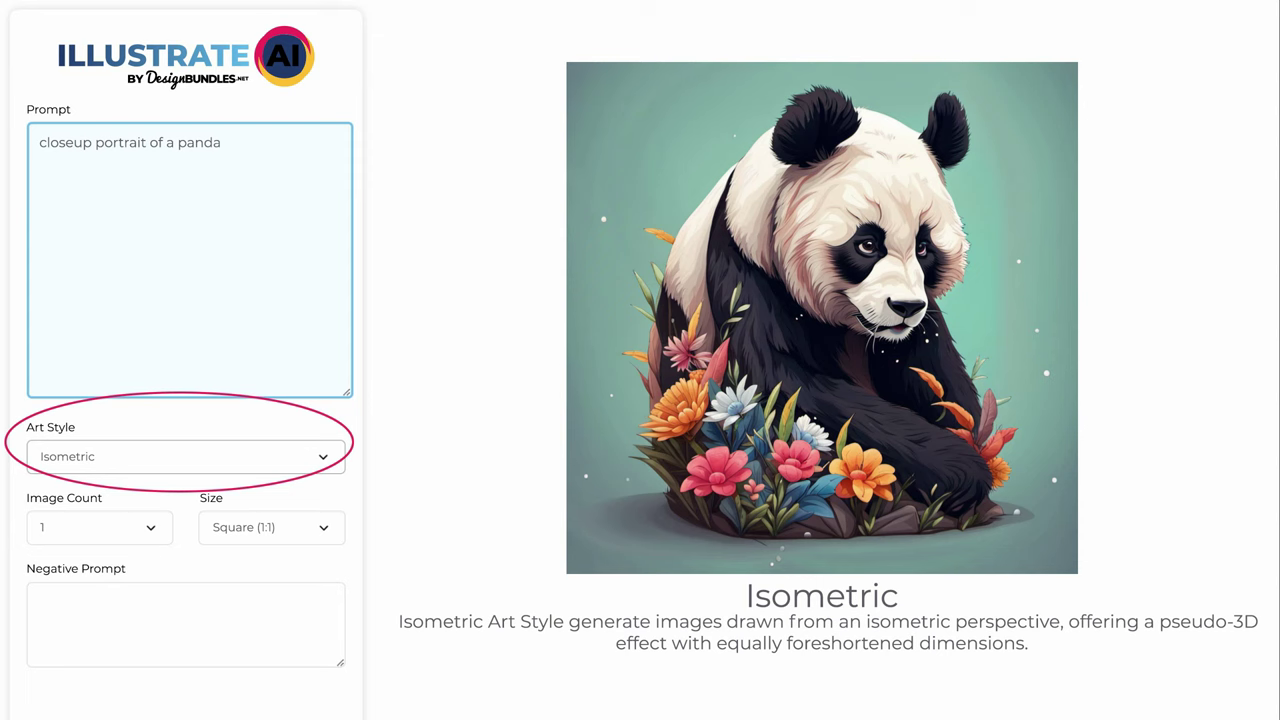
pyautogui.press('Down')
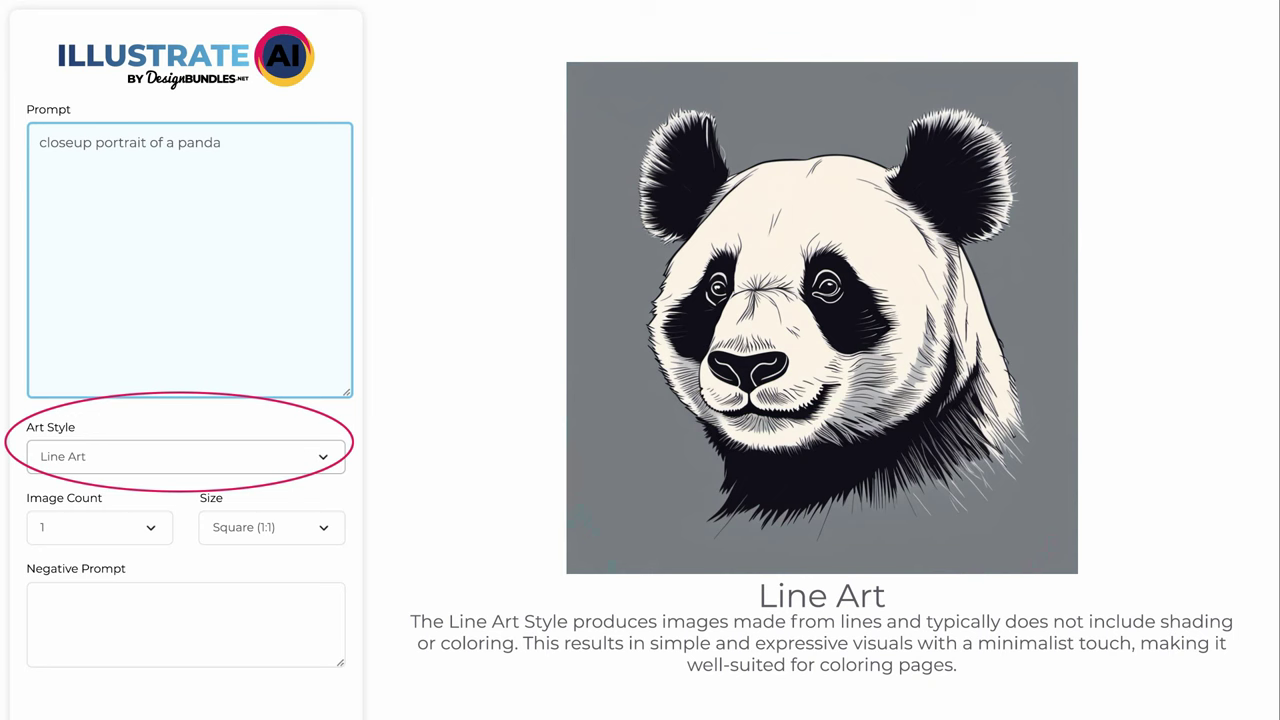
pyautogui.press('Down')
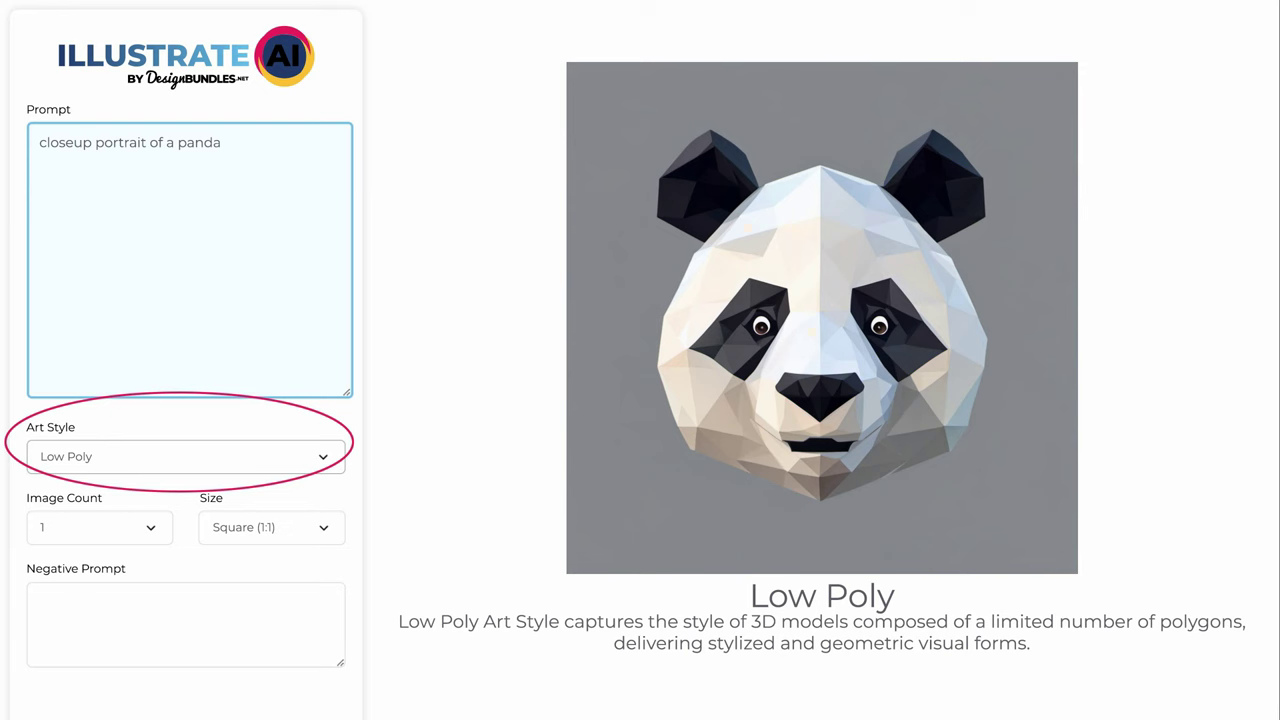
pyautogui.press('Down')
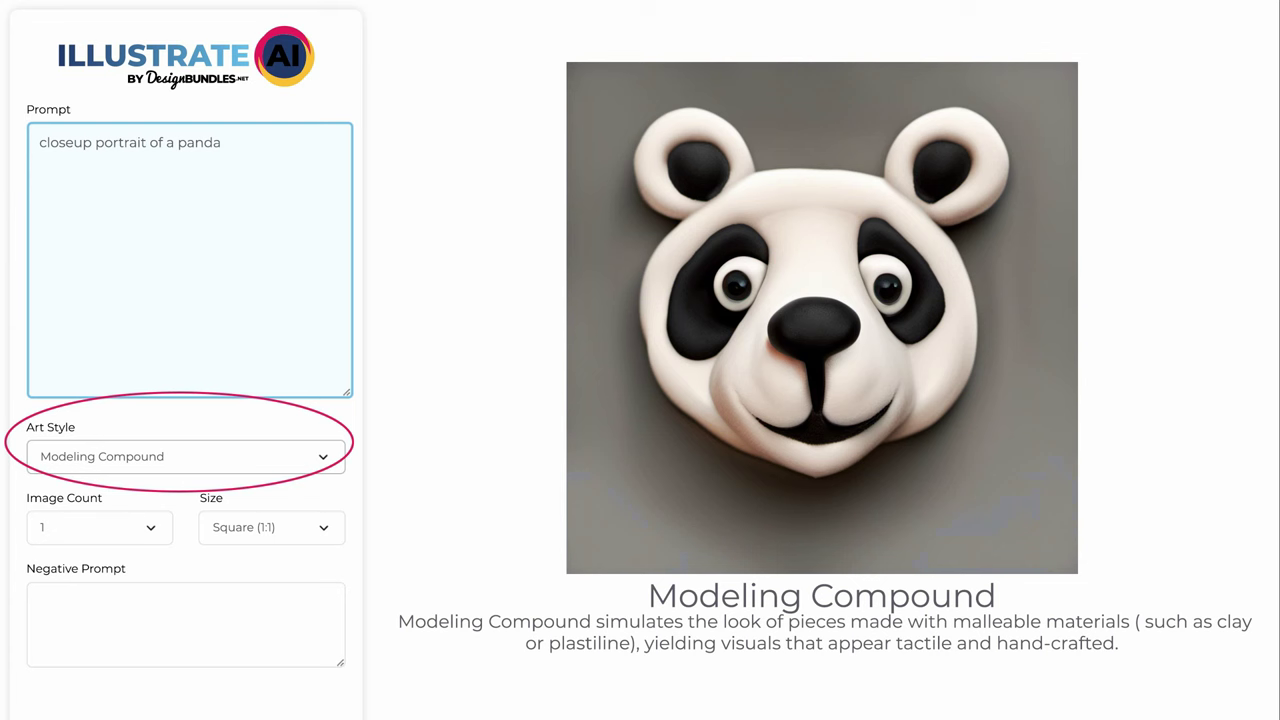
pyautogui.press('Down')
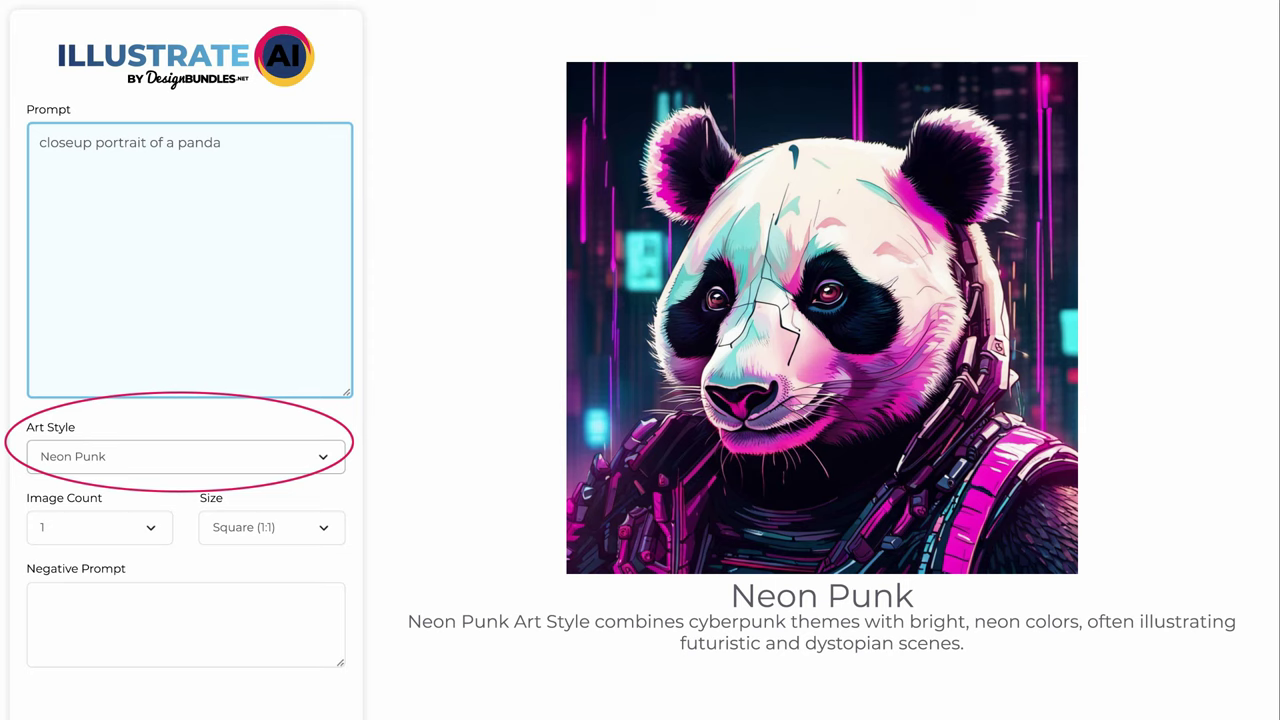
pyautogui.press('Down')
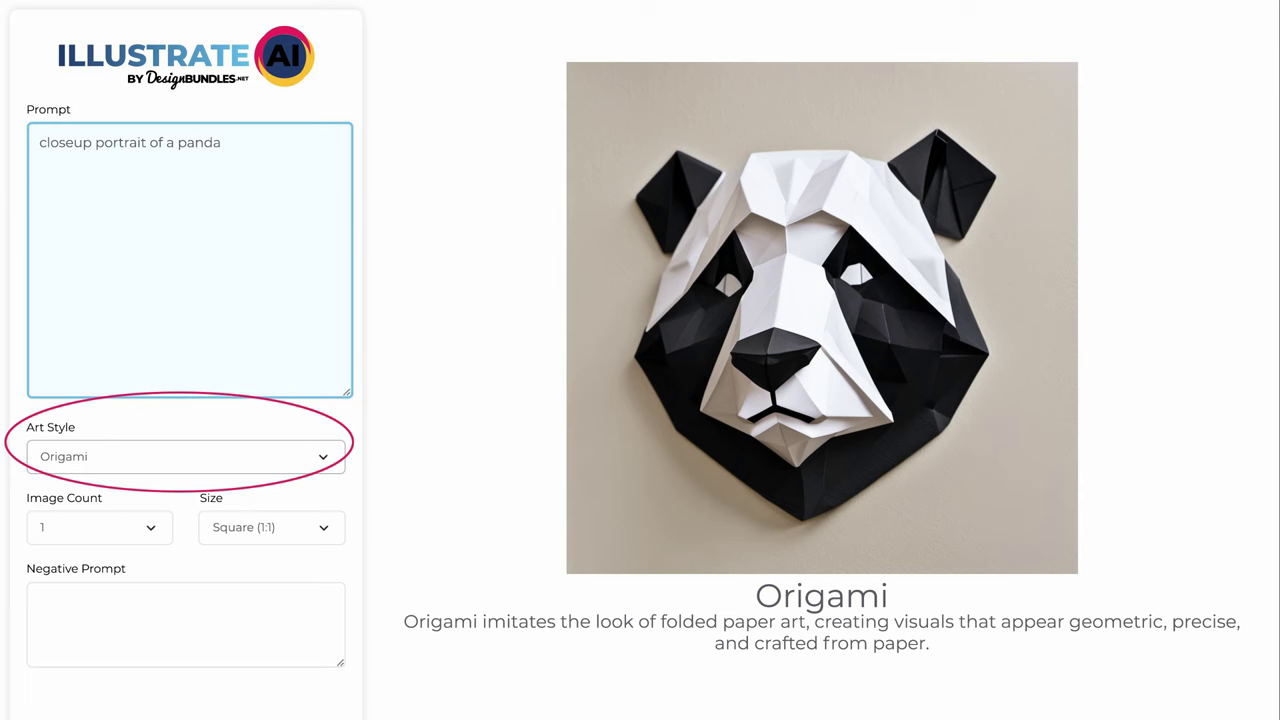
pyautogui.press('Down')
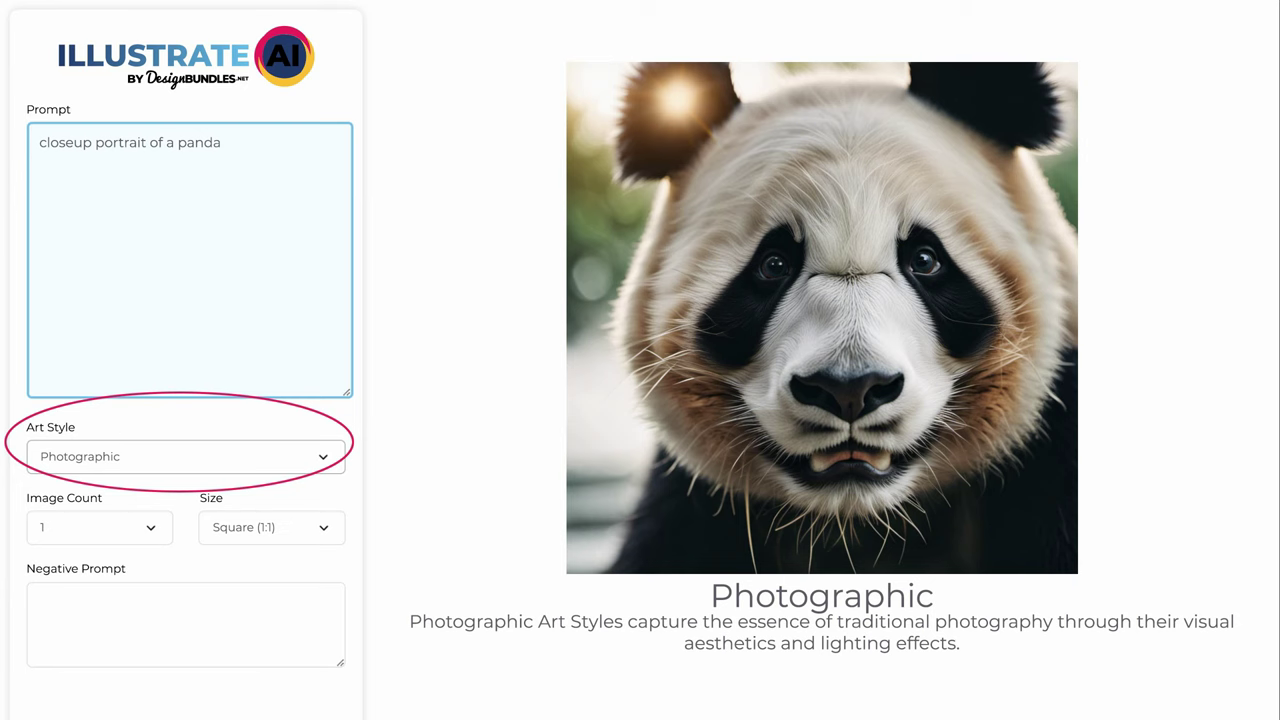
# Switch the panda portrait's art style to Pixel Art for a blocky retro look.
pyautogui.press('Down')
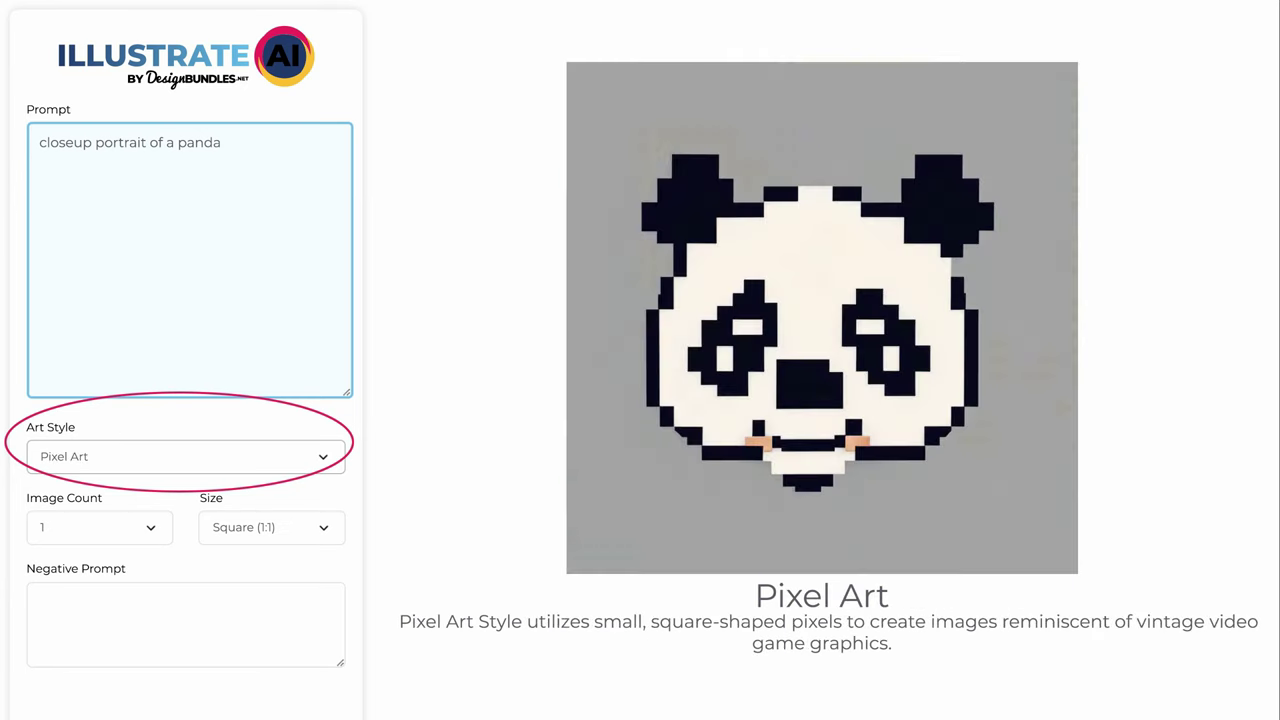